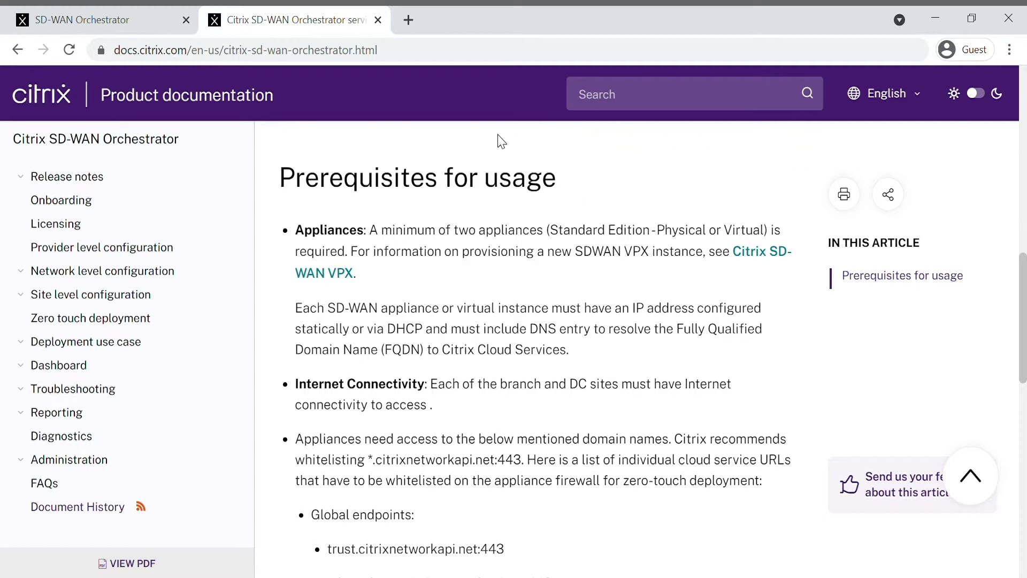
Read the appliance prerequisites in the SD-WAN Orchestrator documentation, covering the required appliances and their IP address and DNS setup
mouse_move(1025, 314)
mouse_down()
mouse_move(1025, 300)
mouse_move(1024, 329)
mouse_up()
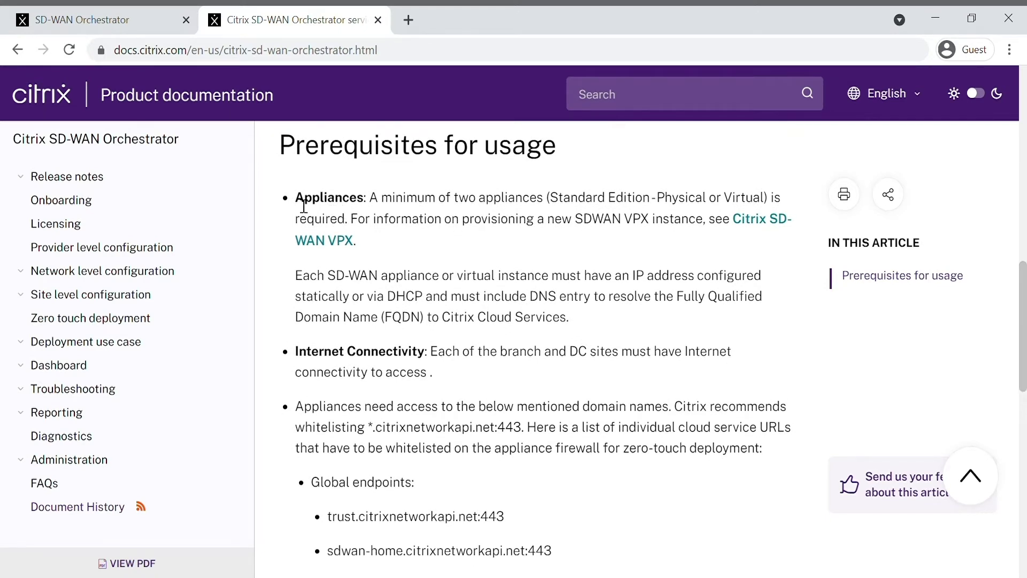
drag(381, 201, 644, 201)
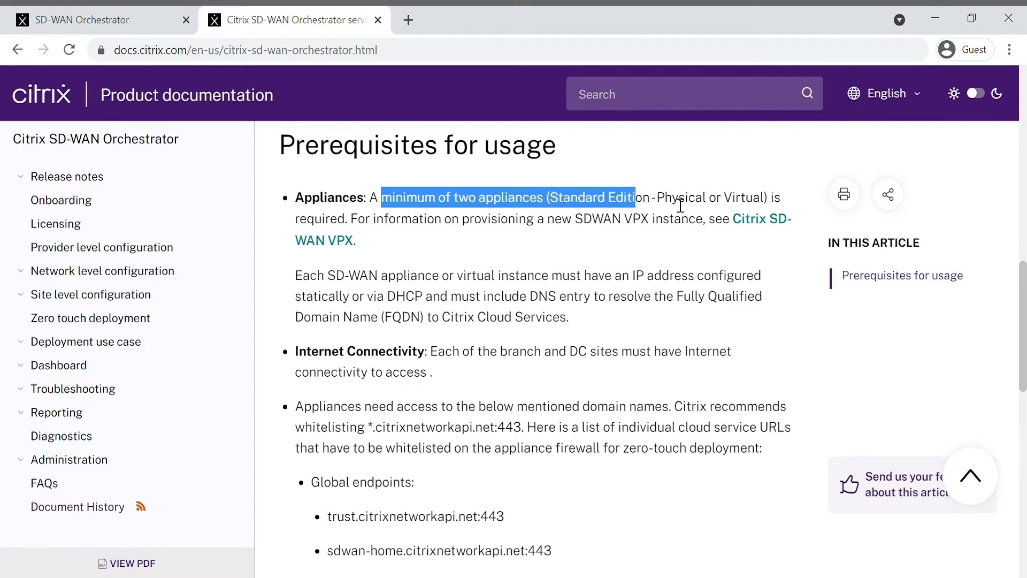
click(666, 206)
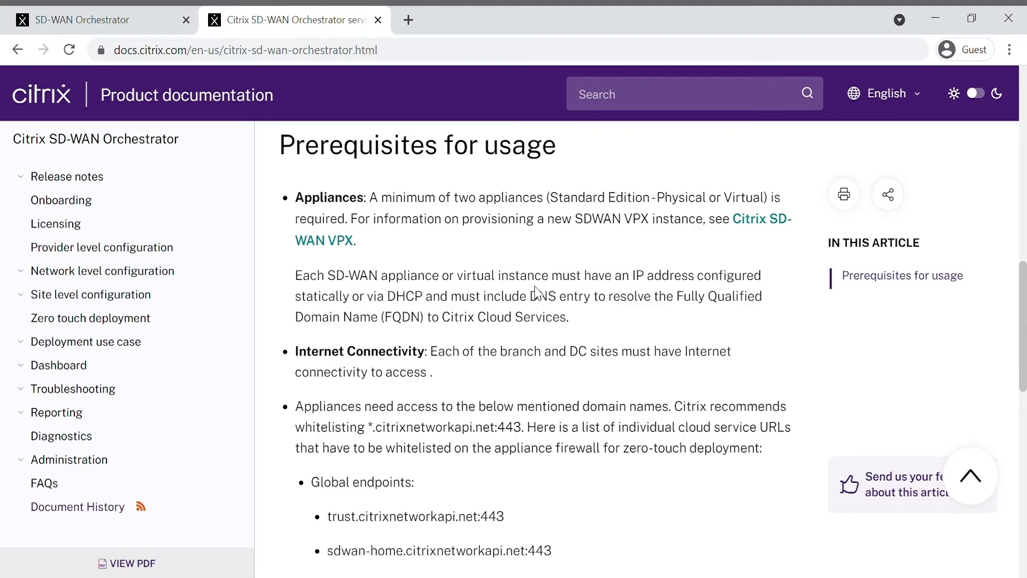
scroll(1025, 335, down, 1)
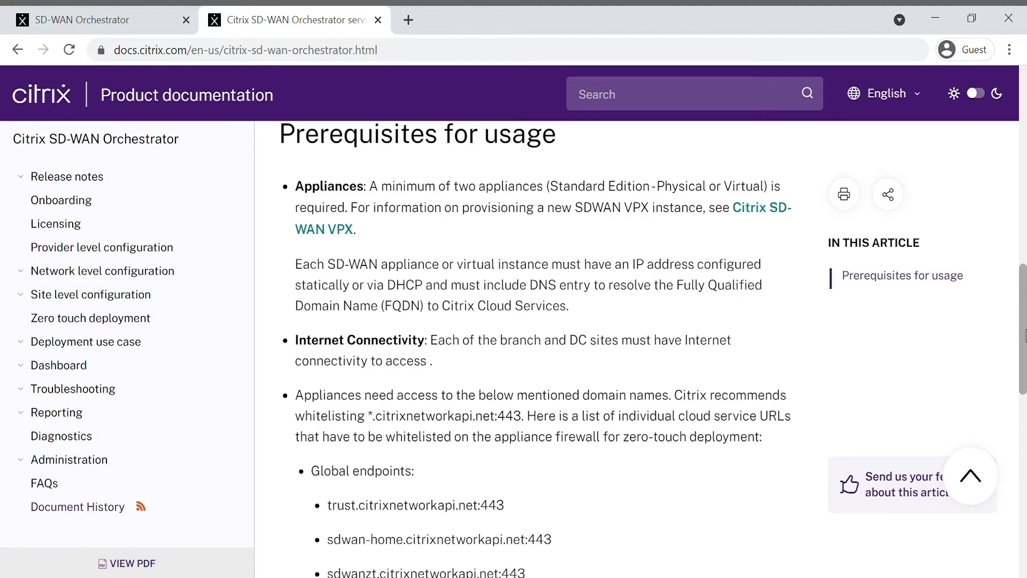
scroll(1025, 337, down, 2)
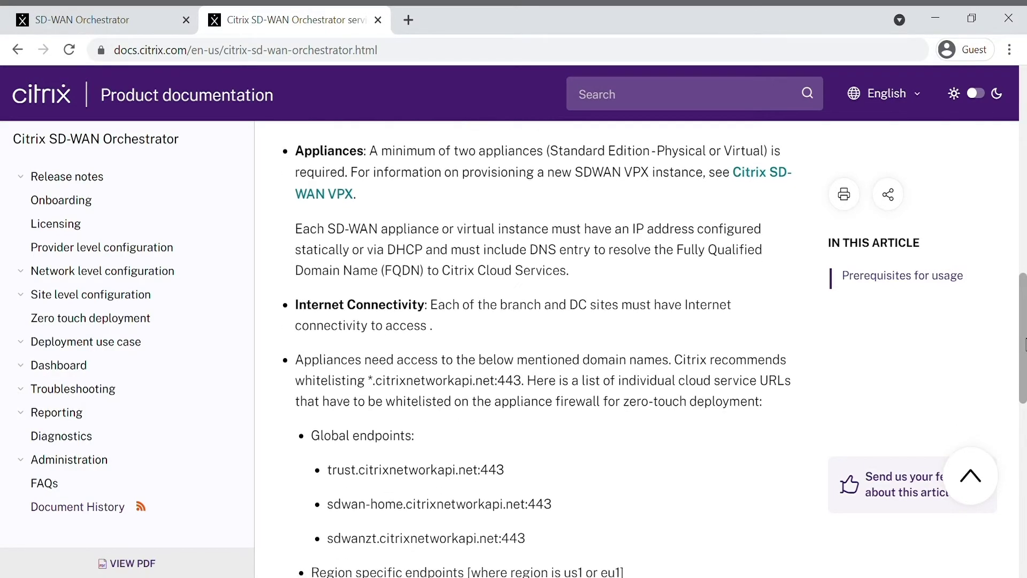
drag(1025, 343, 1025, 350)
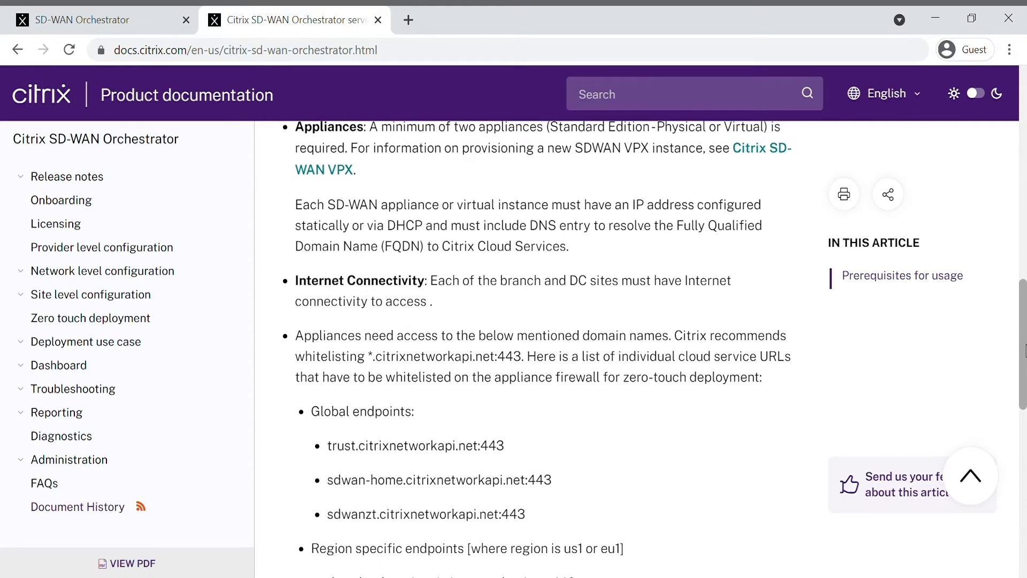
drag(1025, 350, 1025, 353)
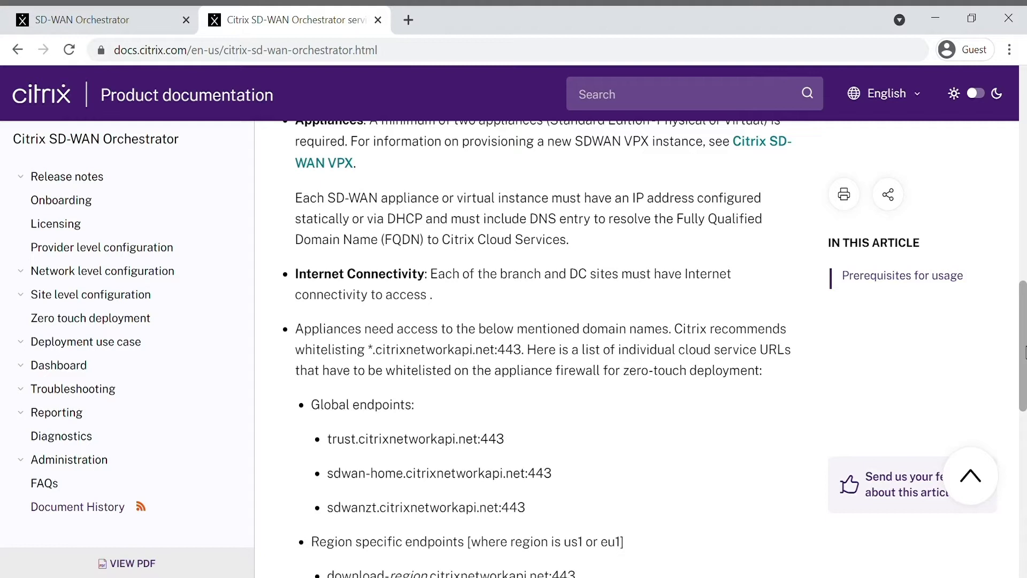
Read the Internet Connectivity prerequisite and the domain names recommended for whitelisting on the appliance firewall
drag(1025, 353, 1025, 360)
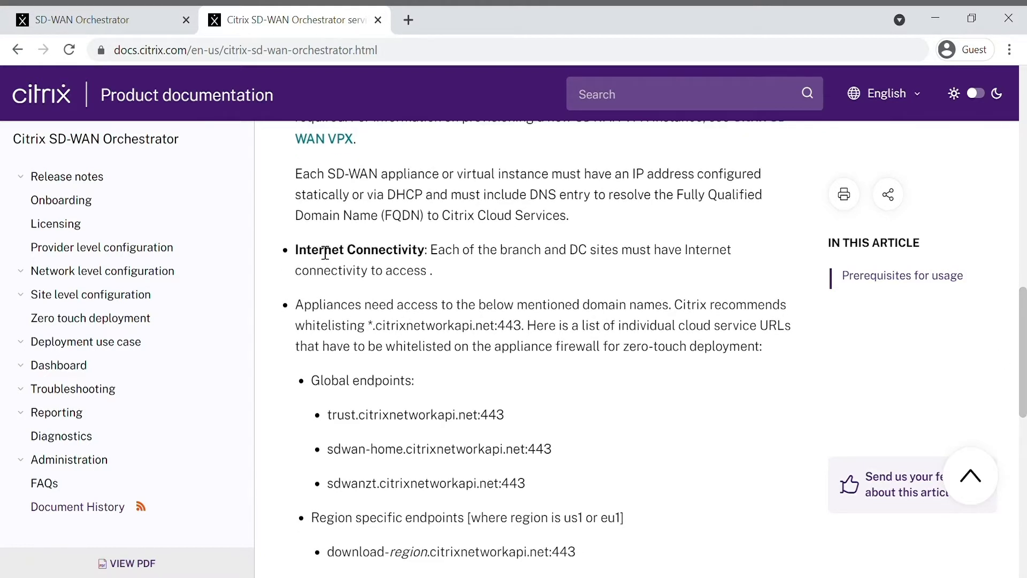
drag(501, 252, 552, 282)
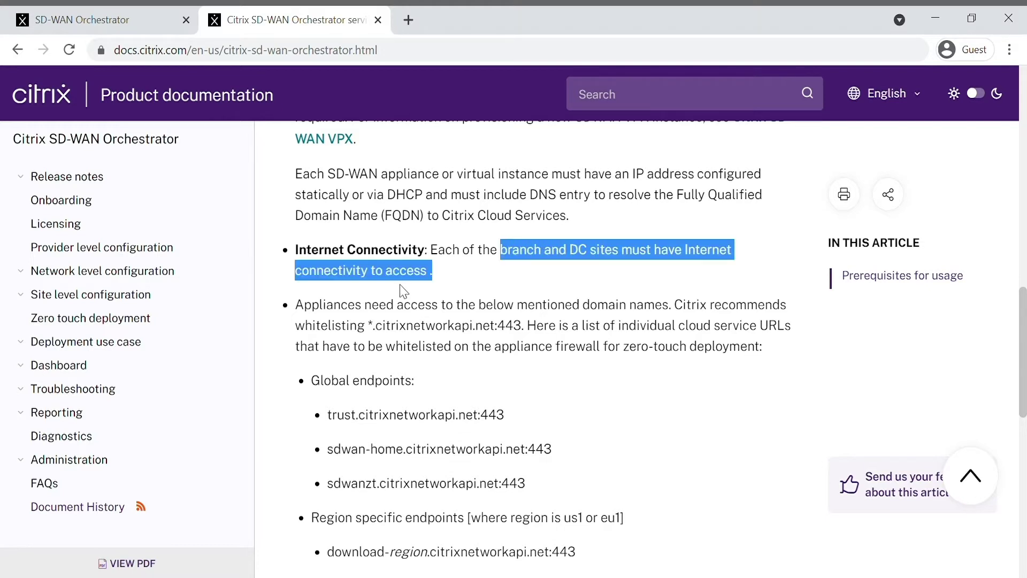
drag(379, 306, 680, 320)
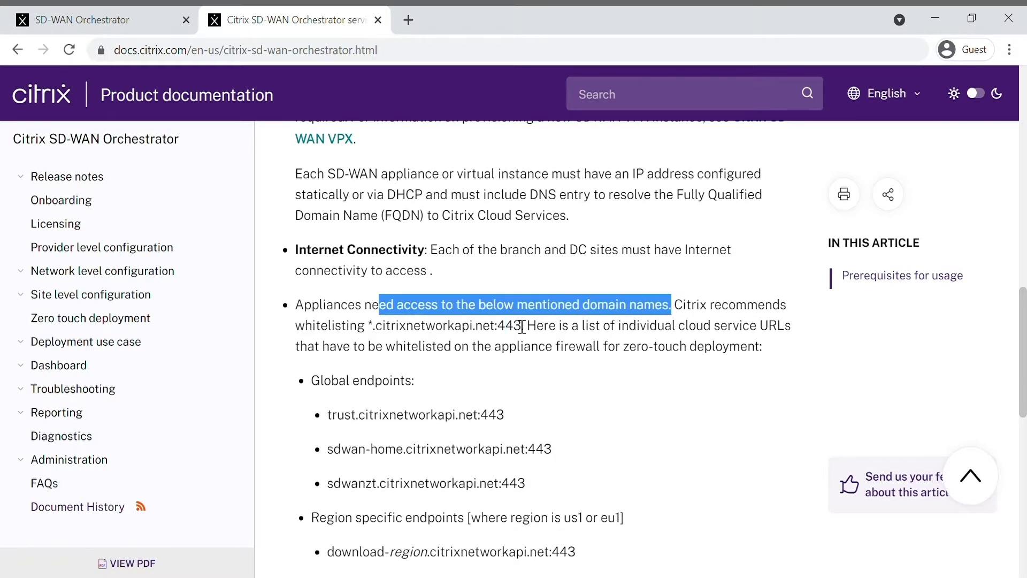
drag(367, 327, 532, 329)
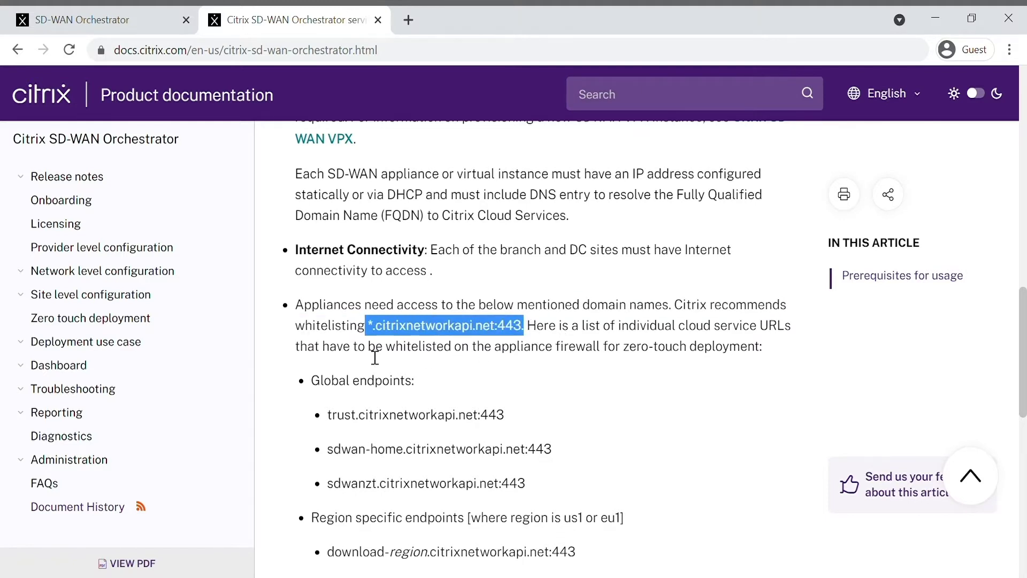
click(691, 337)
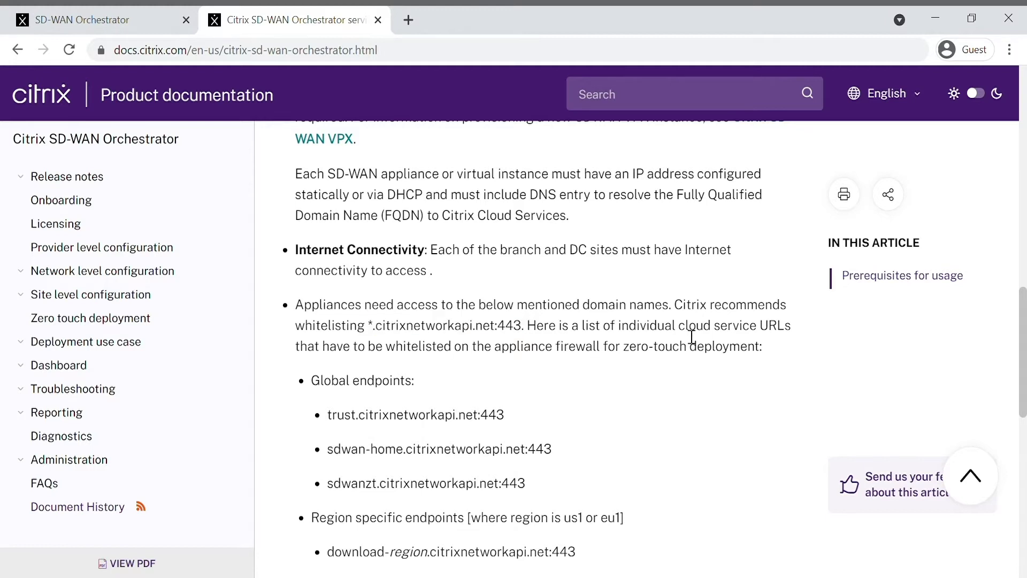
Review the global and region-specific endpoints and the minimum supported appliance software version
scroll(1023, 350, down, 1)
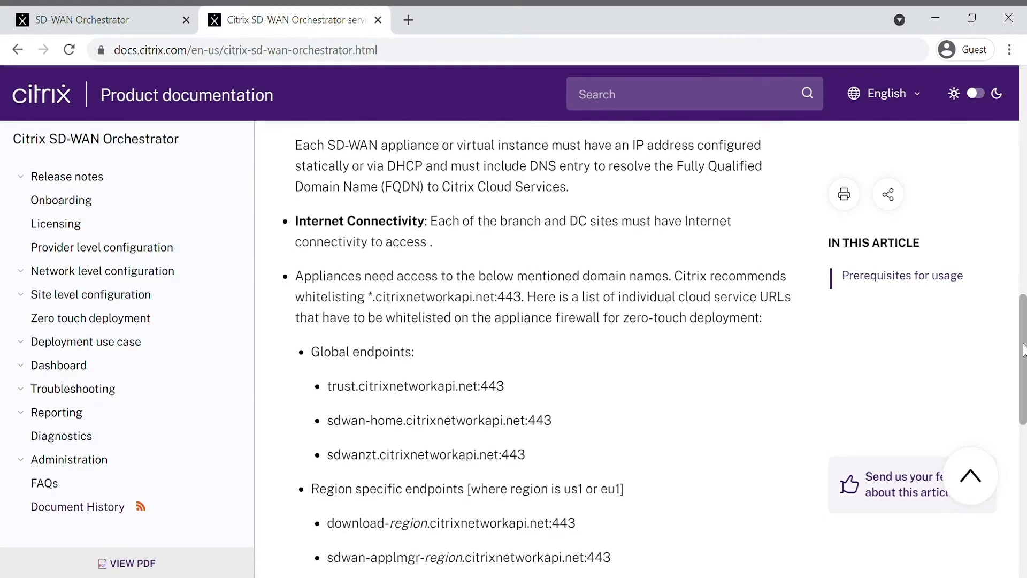
drag(1023, 353, 1023, 417)
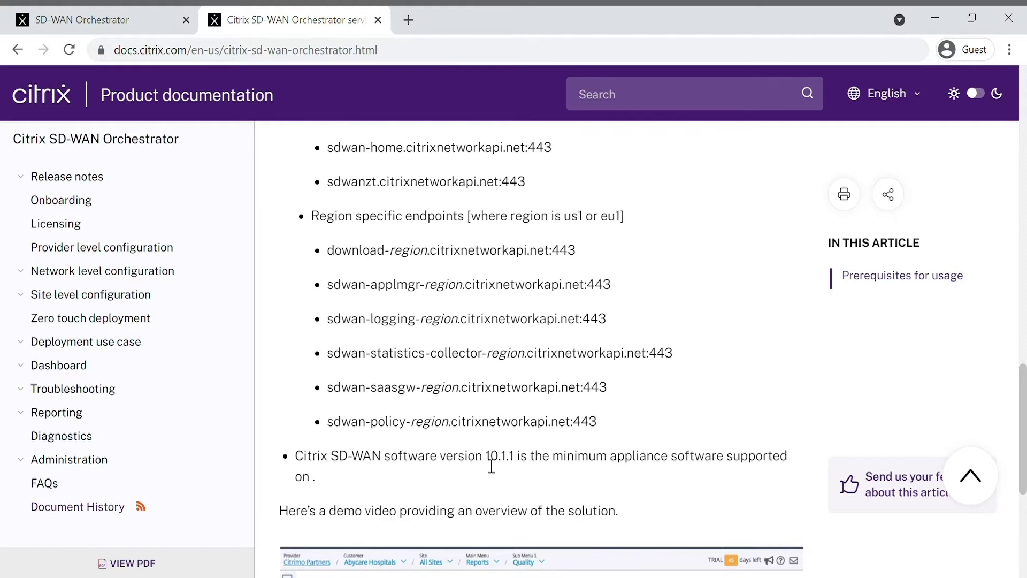
drag(485, 464, 526, 466)
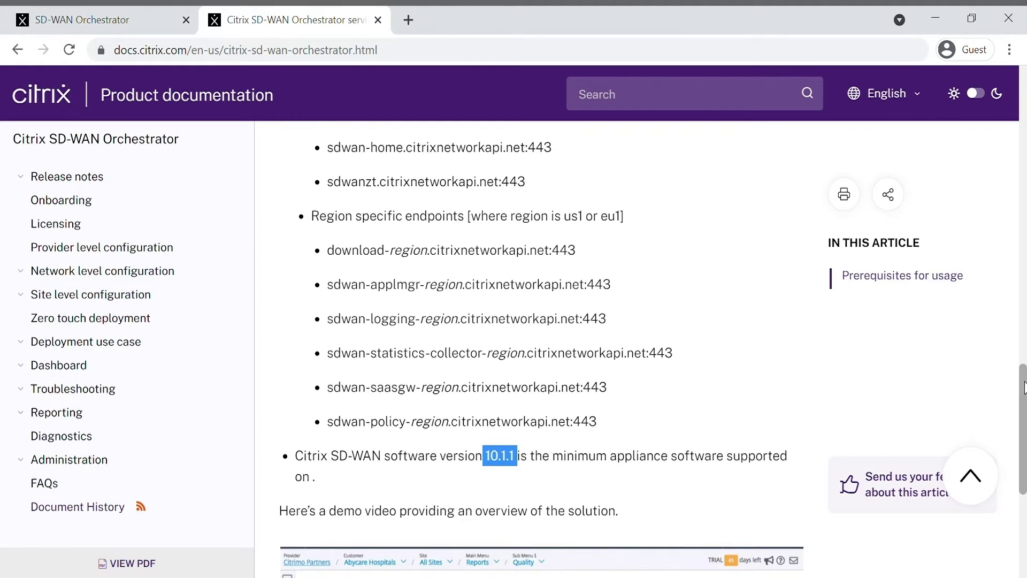
scroll(1022, 386, up, 1)
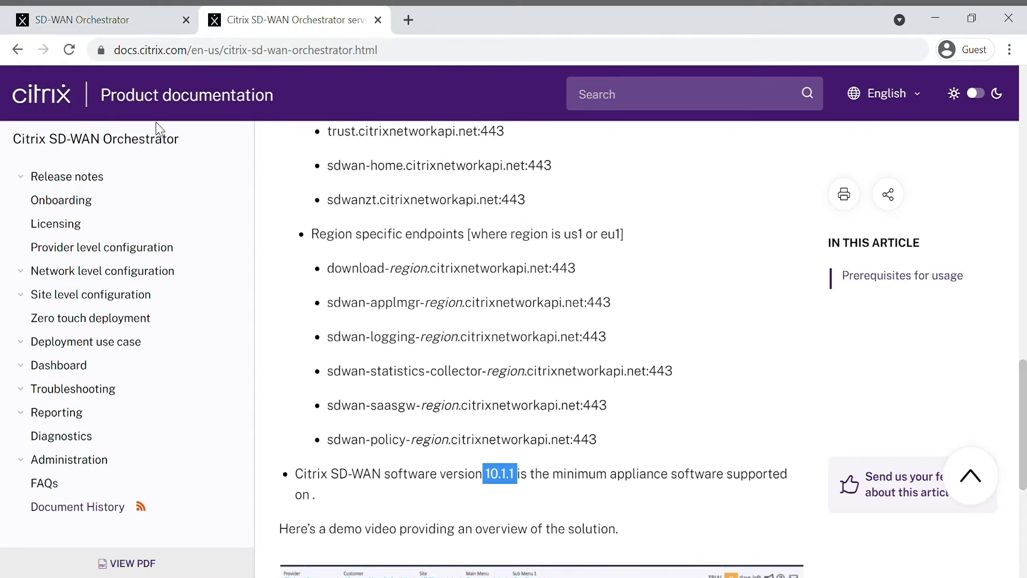
Switch to SD-WAN Orchestrator, open the FerroSDWAN site configuration, and review its Site Details and Device Details
click(56, 21)
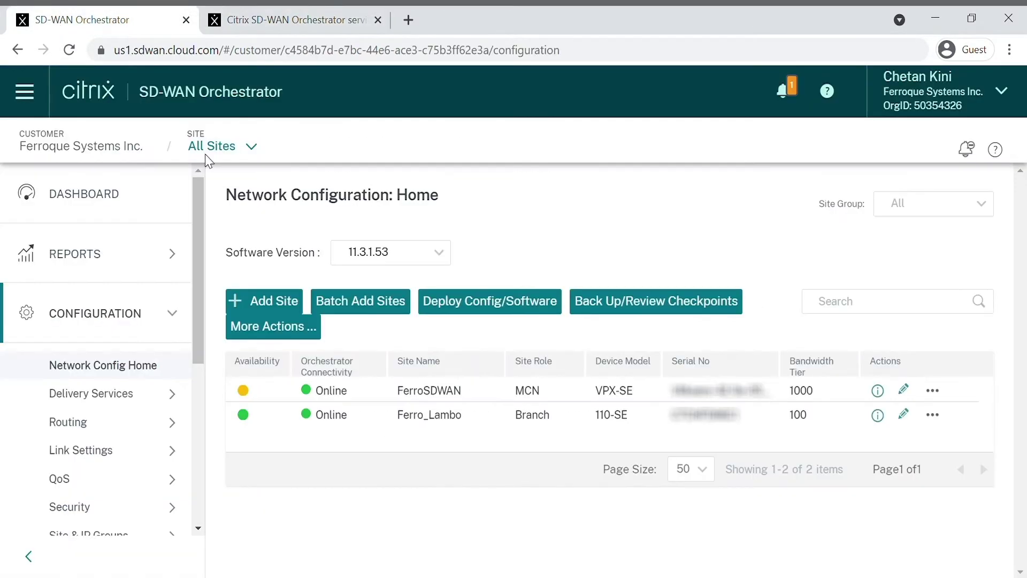
click(435, 396)
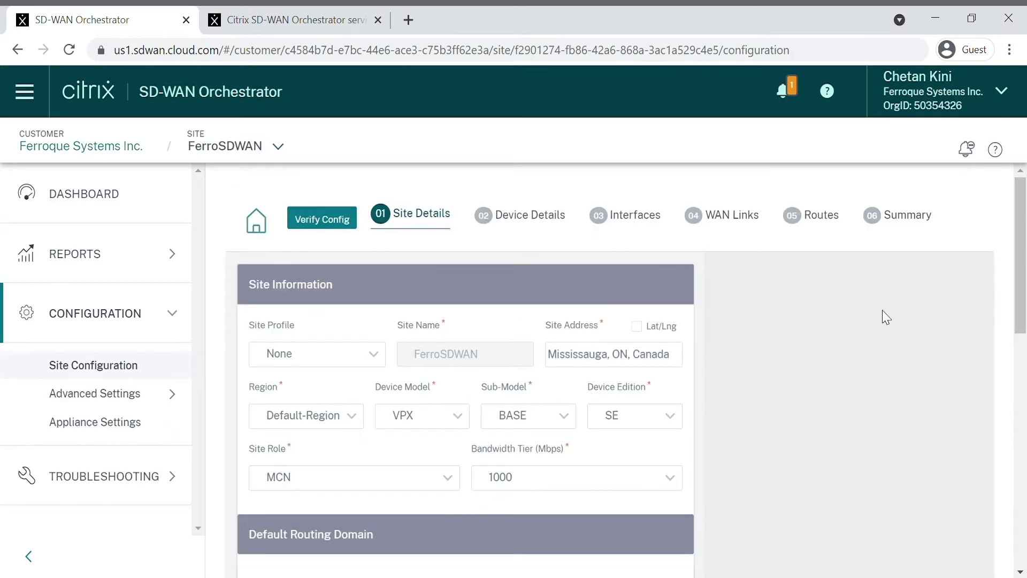
drag(1022, 305, 1023, 351)
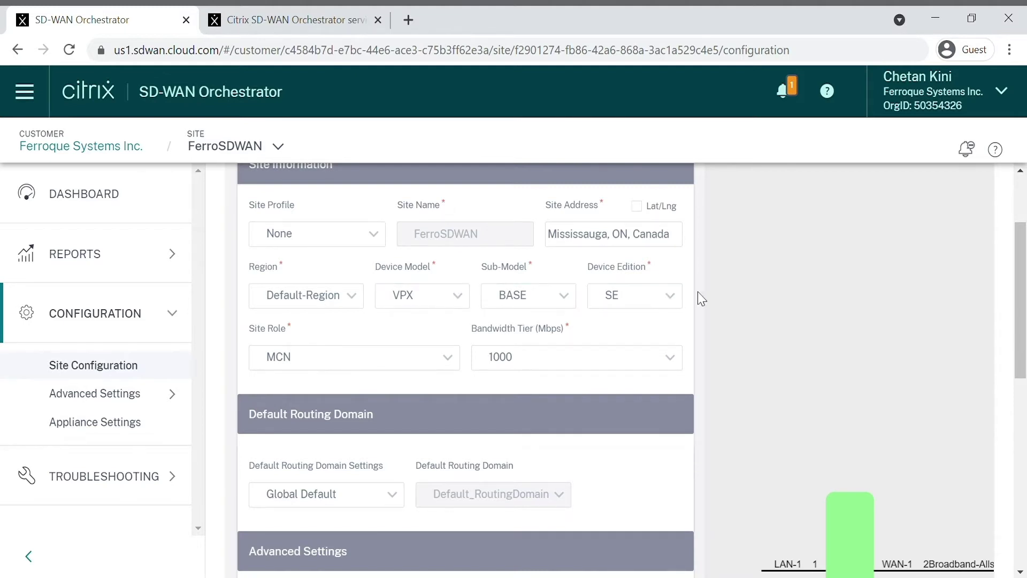
drag(1021, 283, 1024, 327)
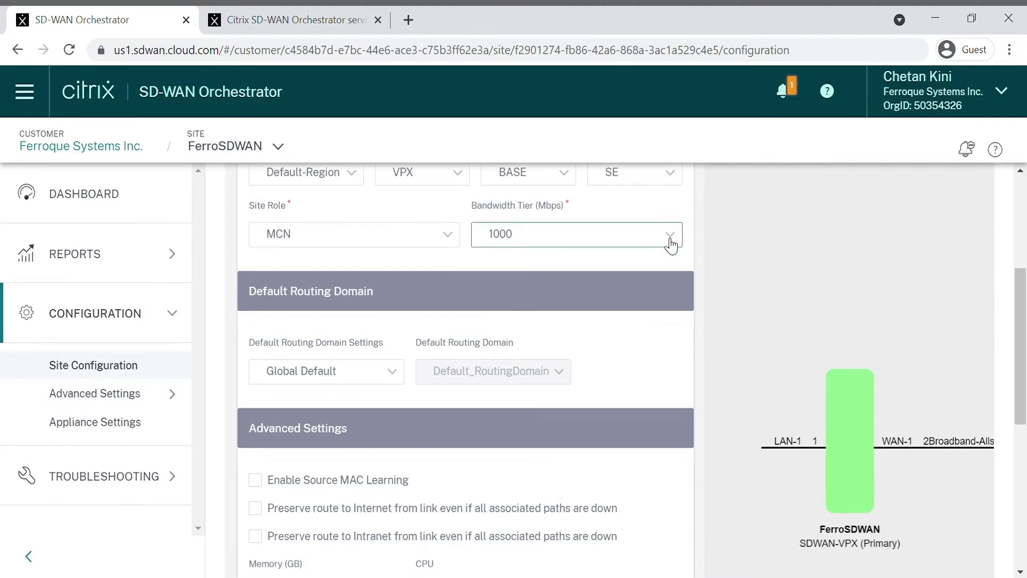
drag(1024, 332, 1024, 411)
mouse_move(461, 359)
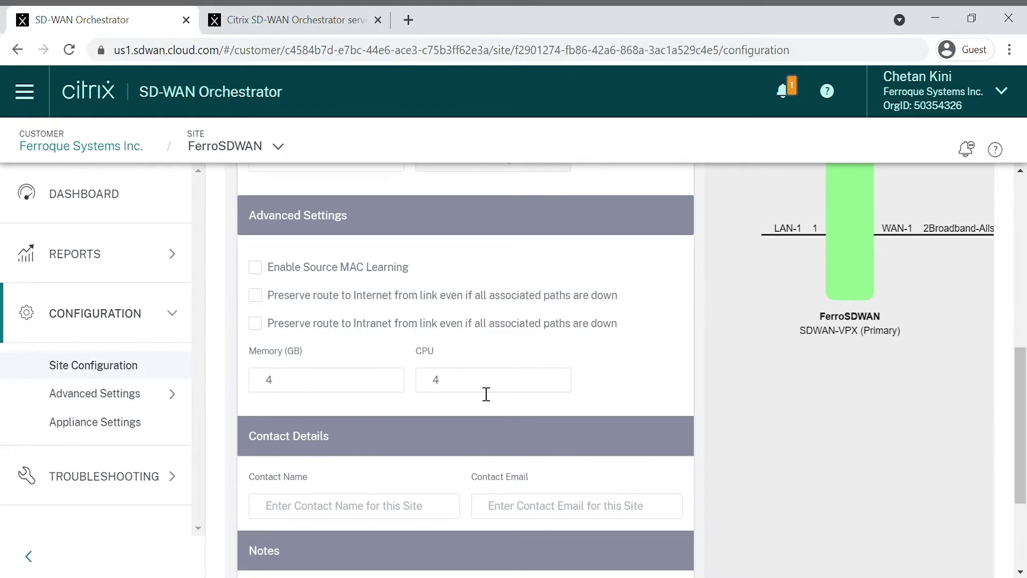
drag(1025, 376, 1025, 203)
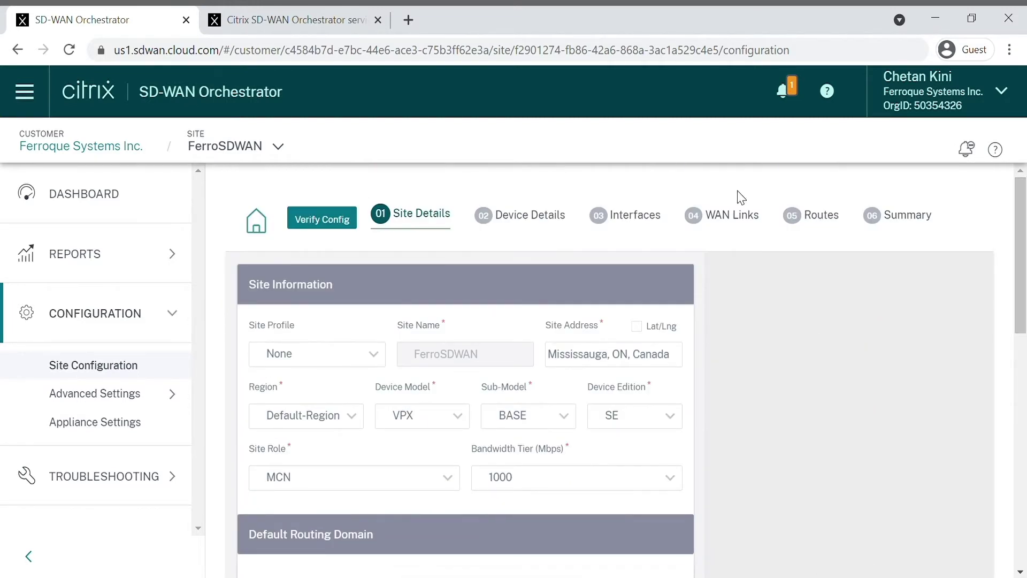
click(538, 227)
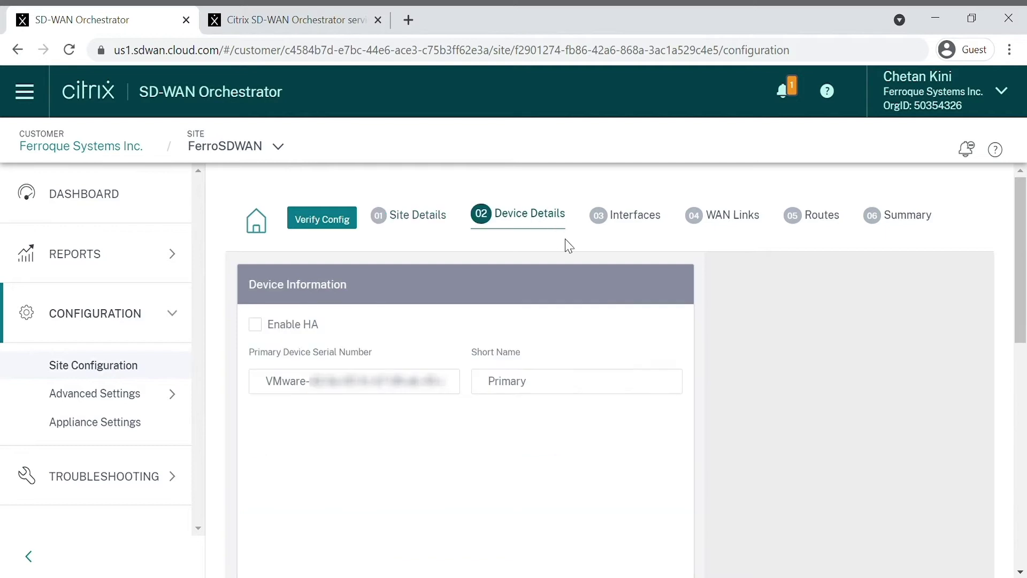
Open the site's LAN-1 interface and examine its deployment mode, interface type, security and physical port
click(605, 214)
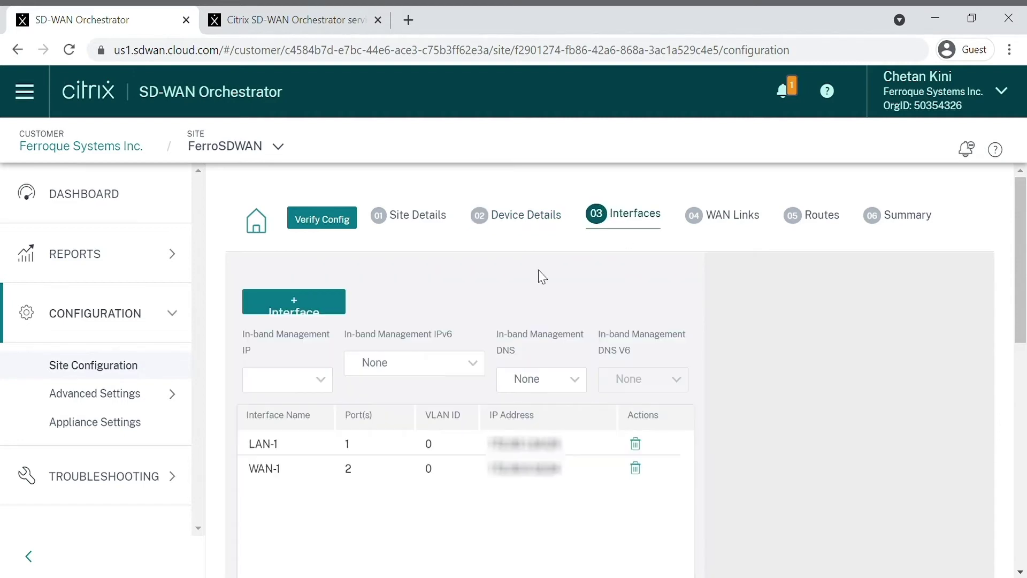
click(400, 448)
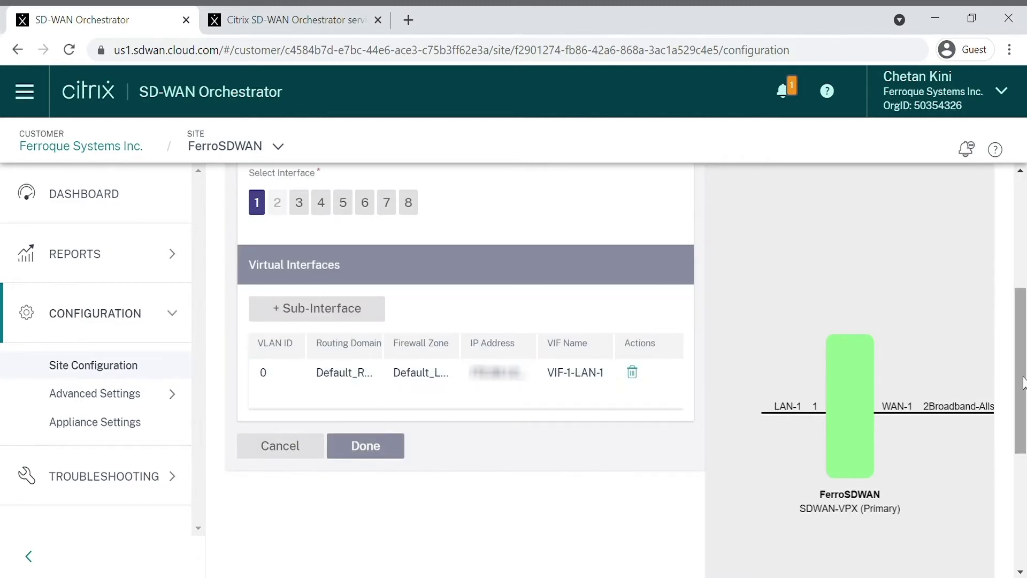
drag(1022, 383, 1022, 270)
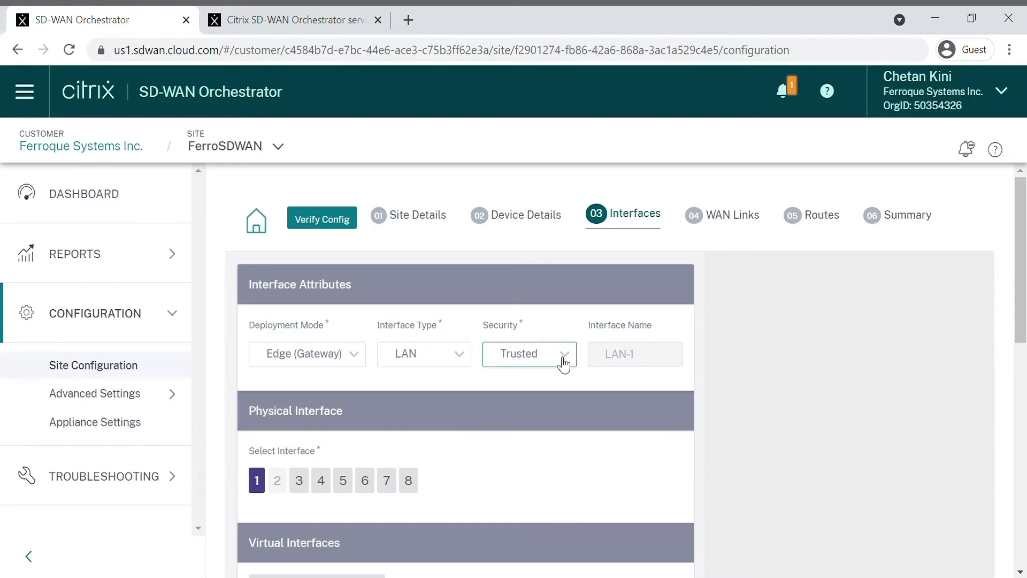
drag(1023, 321, 1023, 448)
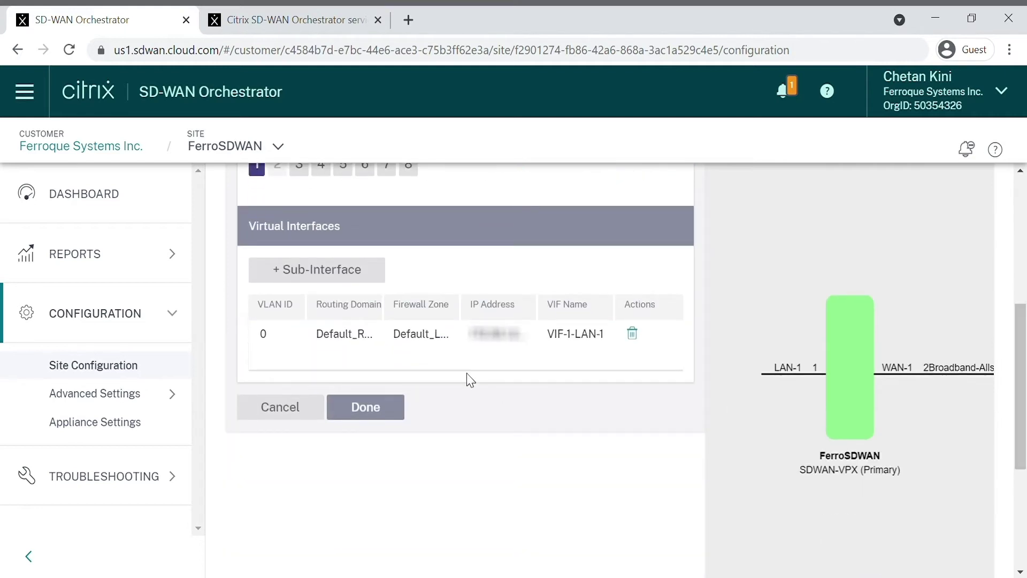
Review the LAN-1 virtual interface's routing domain, firewall zone and IPv4 address, and finish with both the virtual interface and LAN-1
click(472, 346)
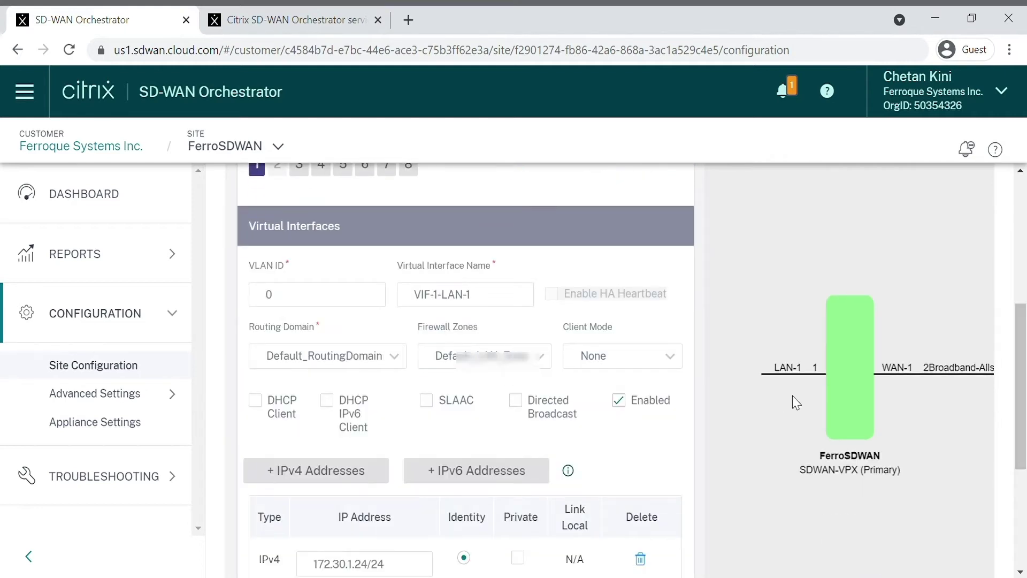
drag(1024, 316, 1025, 356)
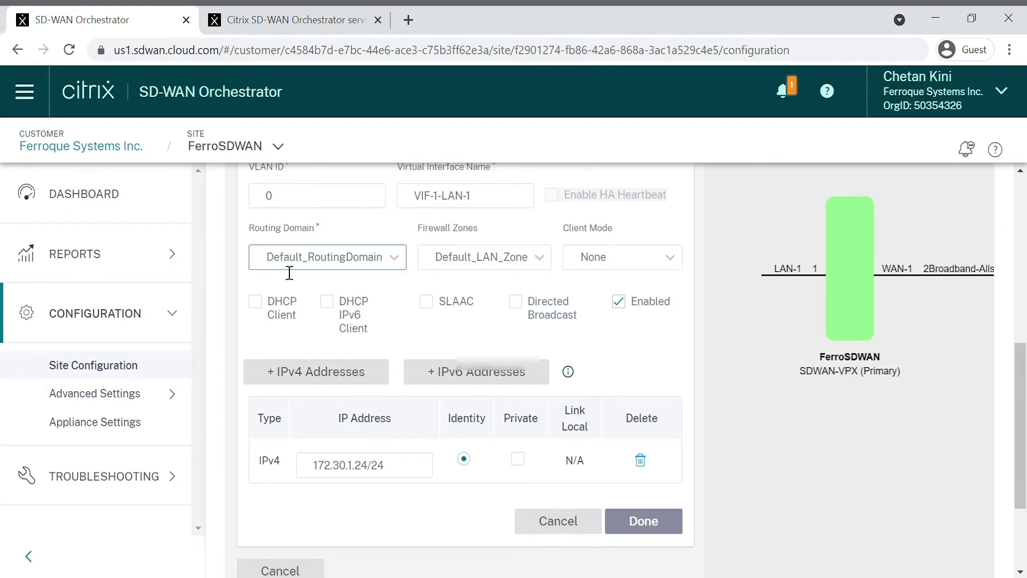
click(636, 524)
scroll(710, 455, down, 1)
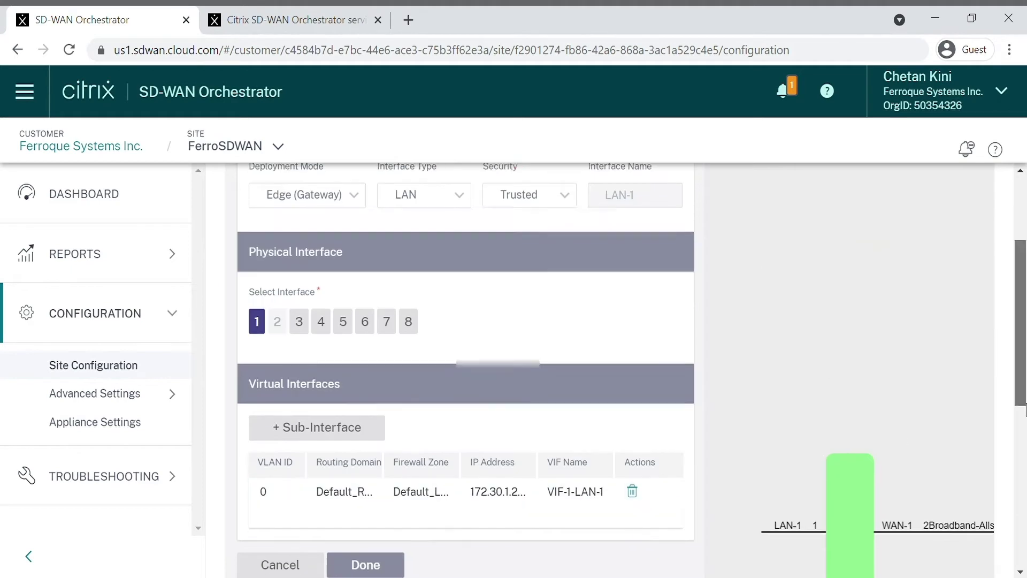
click(367, 496)
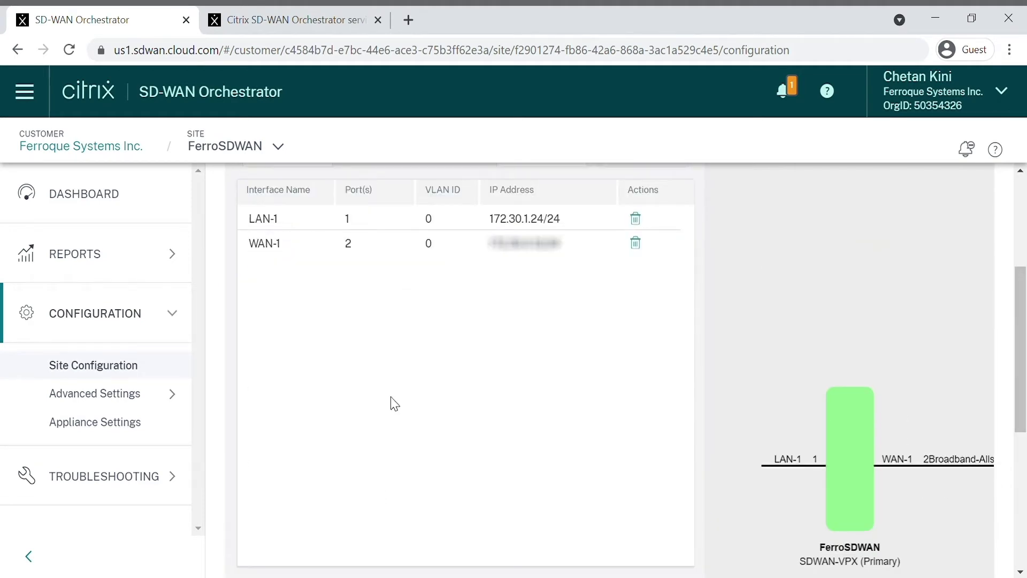
Open the site's WAN-1 interface and examine its deployment mode, interface type, security and physical port
click(316, 260)
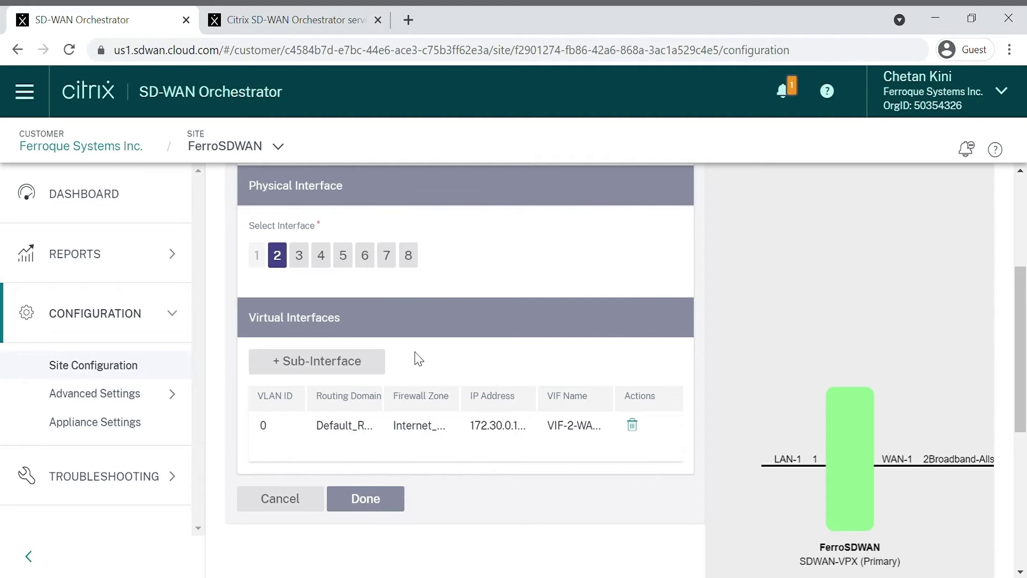
drag(1021, 399, 1021, 332)
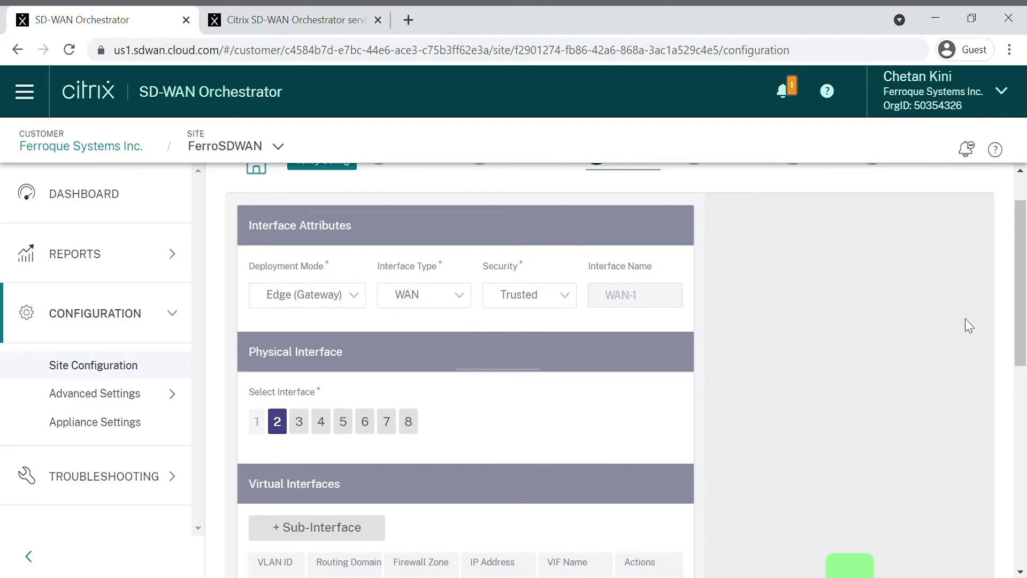
drag(1022, 327, 1024, 388)
Open the WAN-1 virtual interface, review its routing domain, firewall zone and IPv4 address, and finish with it
click(544, 438)
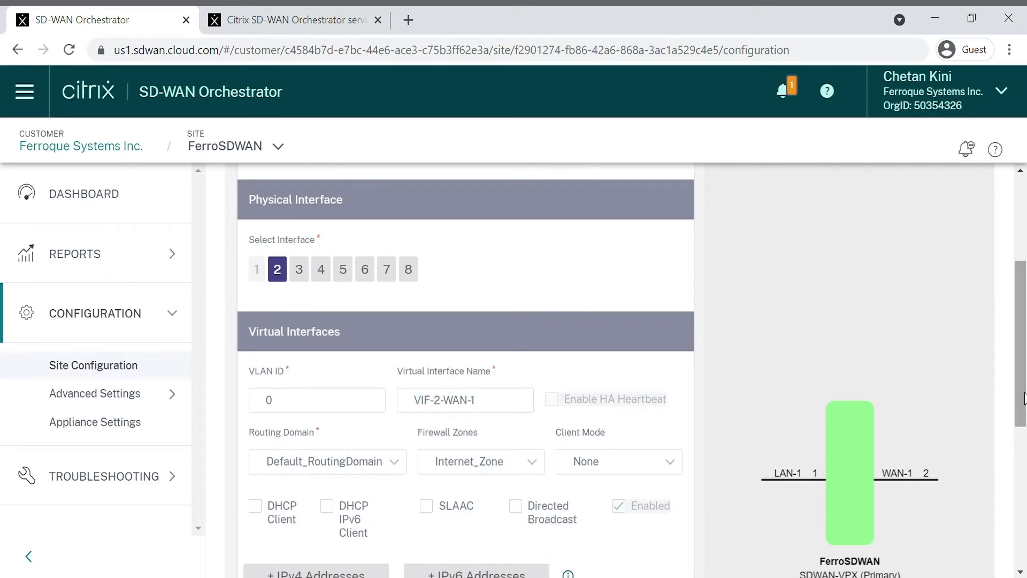
scroll(1025, 380, down, 1)
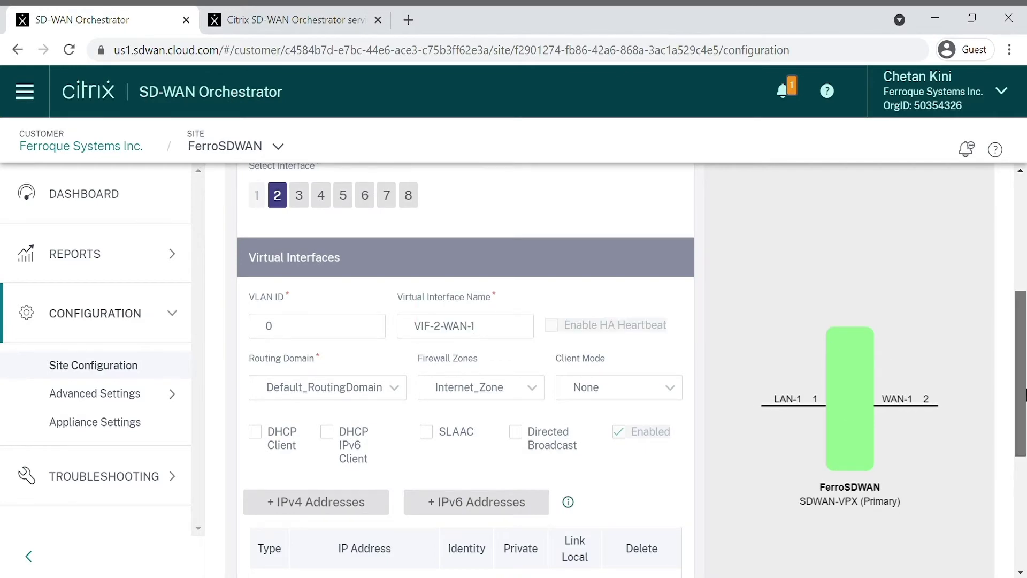
scroll(1024, 407, down, 1)
scroll(1024, 428, down, 1)
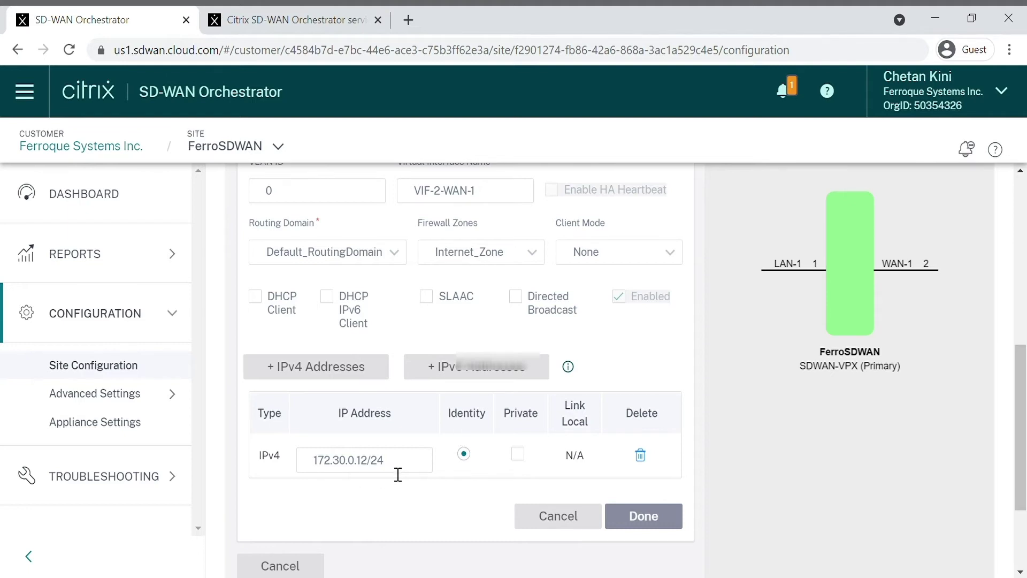
drag(400, 470, 312, 480)
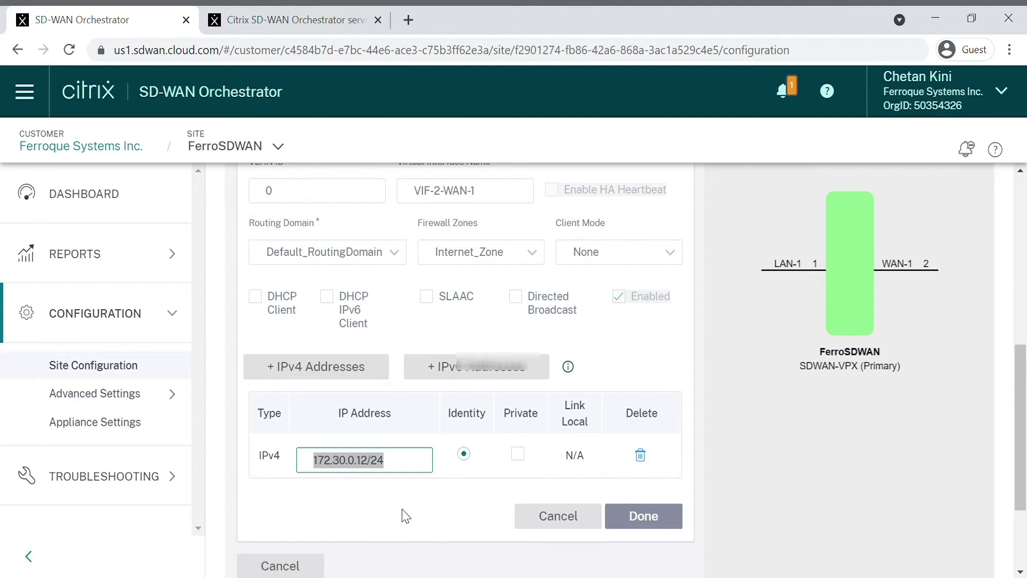
click(628, 530)
Open the site's WAN Links and review the broadband link's access type, ISP, public IPv4 address, and egress and ingress speeds
scroll(1018, 294, up, 5)
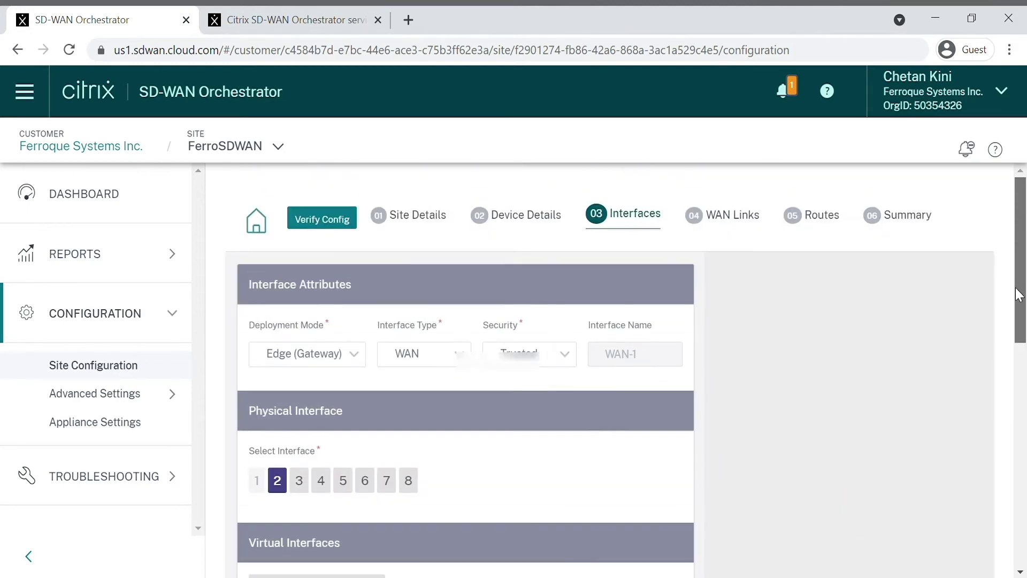
scroll(1019, 300, down, 5)
scroll(1023, 315, up, 1)
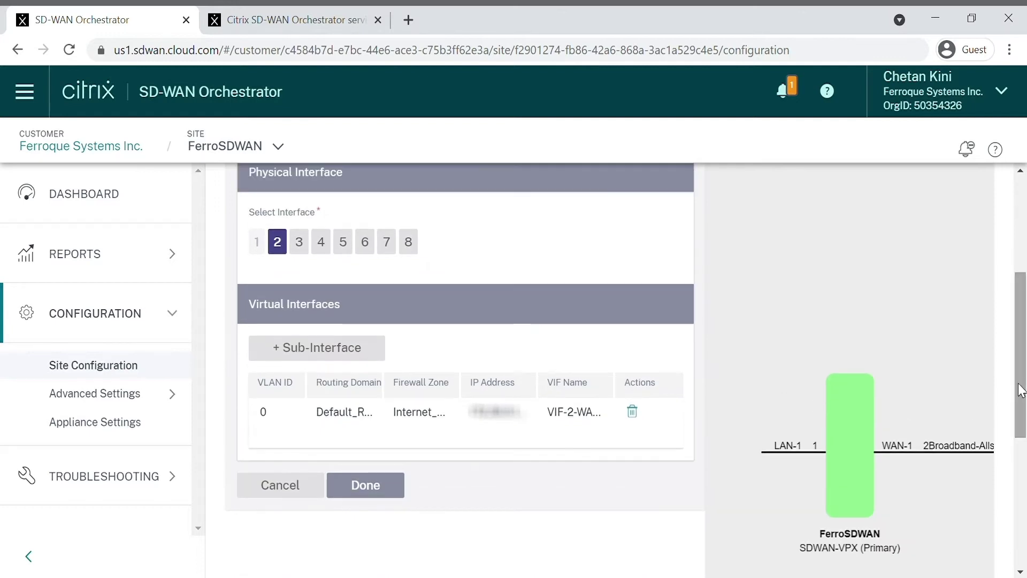
drag(1024, 321, 1019, 223)
click(743, 215)
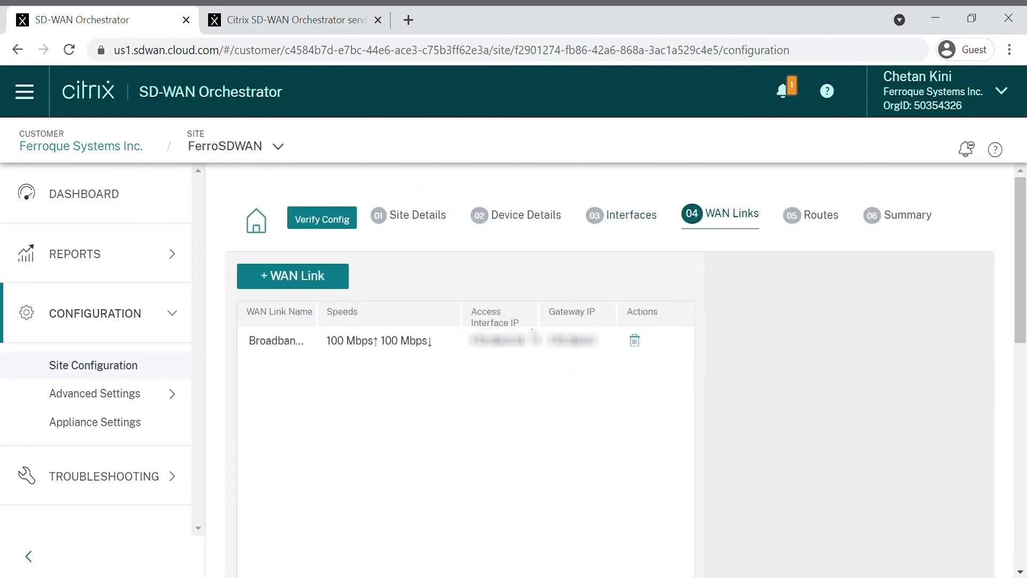
click(461, 354)
drag(1023, 384, 1023, 291)
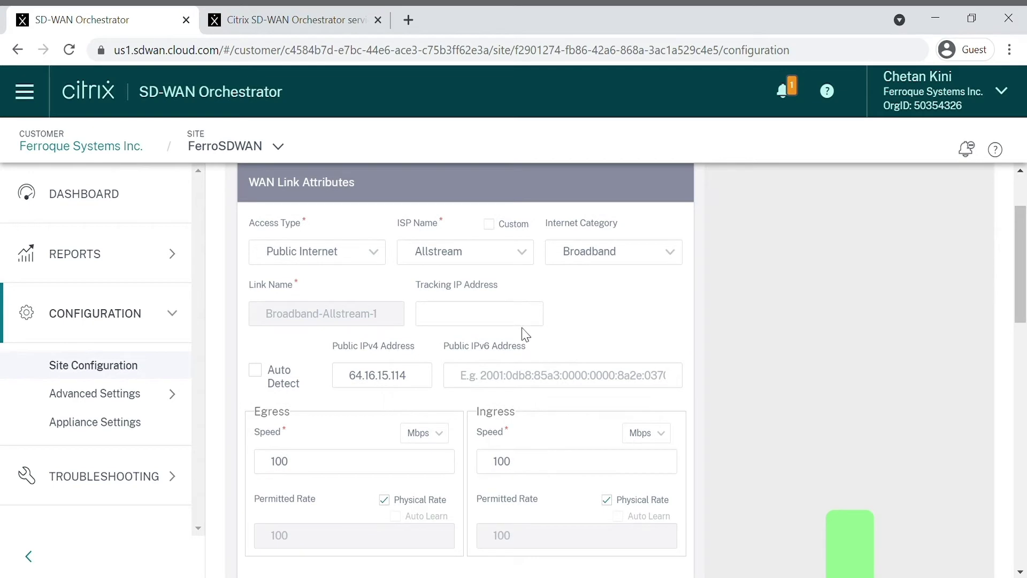
scroll(1024, 316, down, 1)
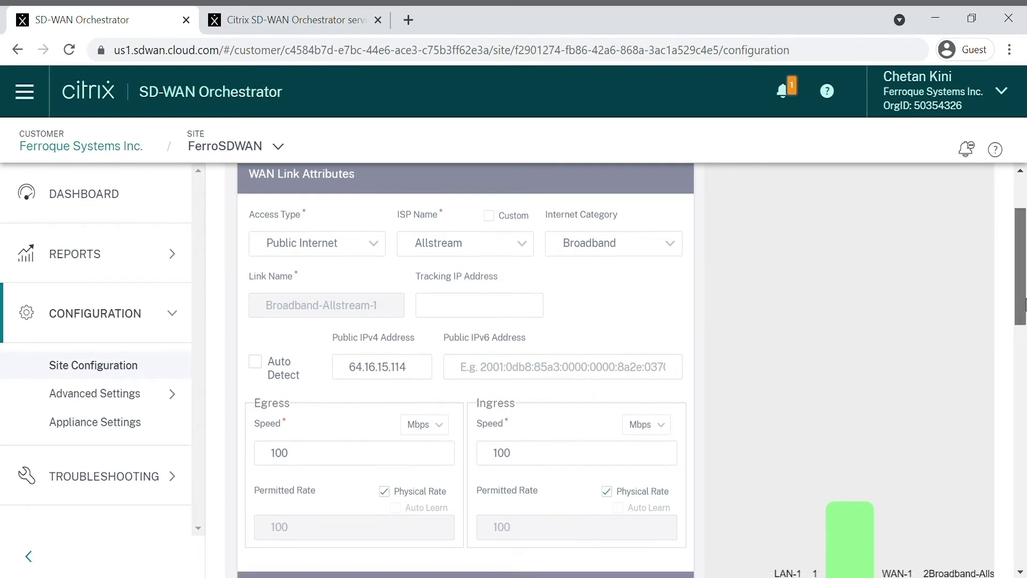
drag(1024, 315, 1021, 377)
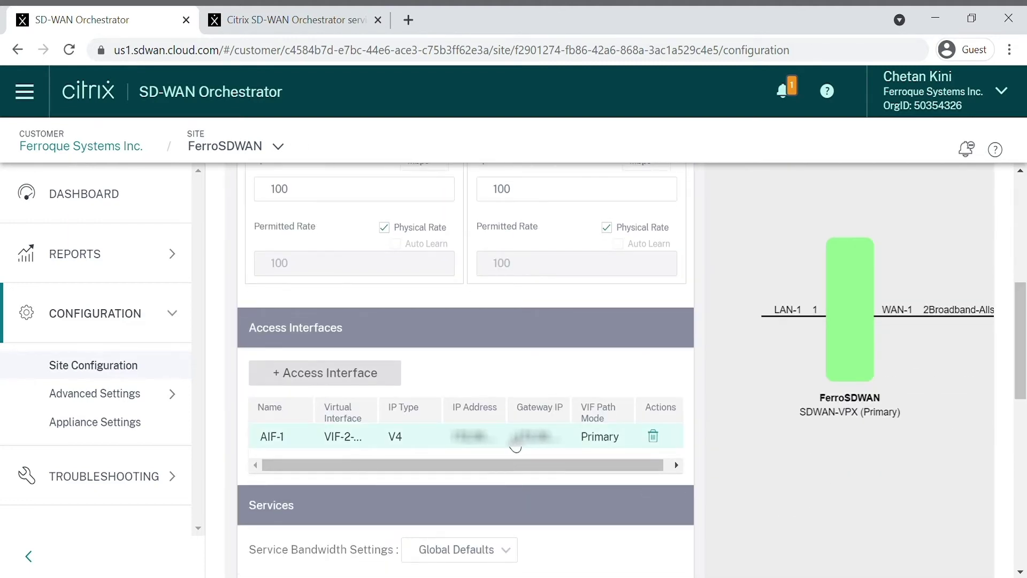
Open the broadband link's AIF-1 access interface and examine its virtual interface, virtual path mode, IP address and gateway
click(513, 442)
drag(1022, 320, 1021, 351)
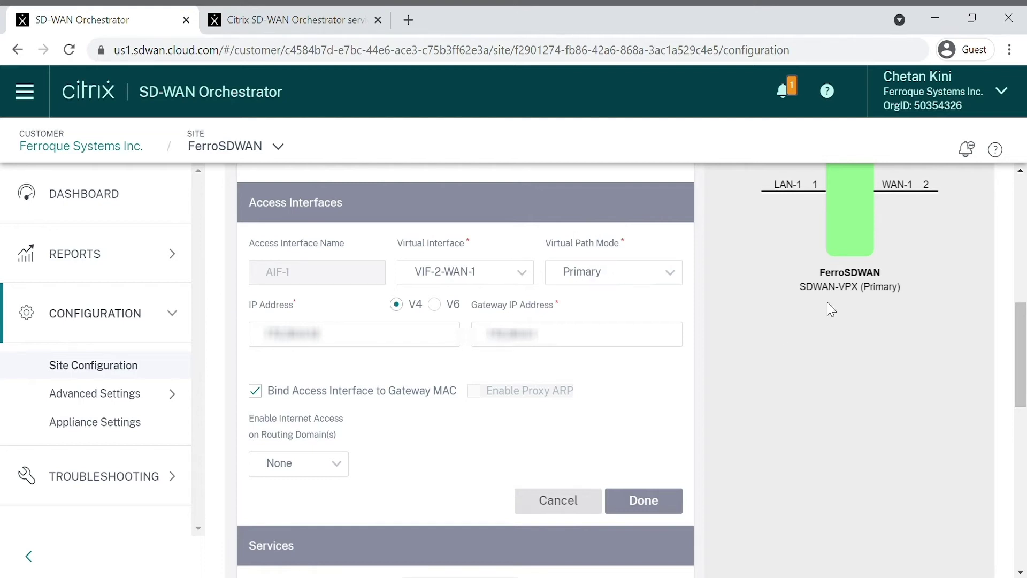
drag(1022, 348, 1021, 174)
Open the site's Routes section and review the Application Routes
click(821, 213)
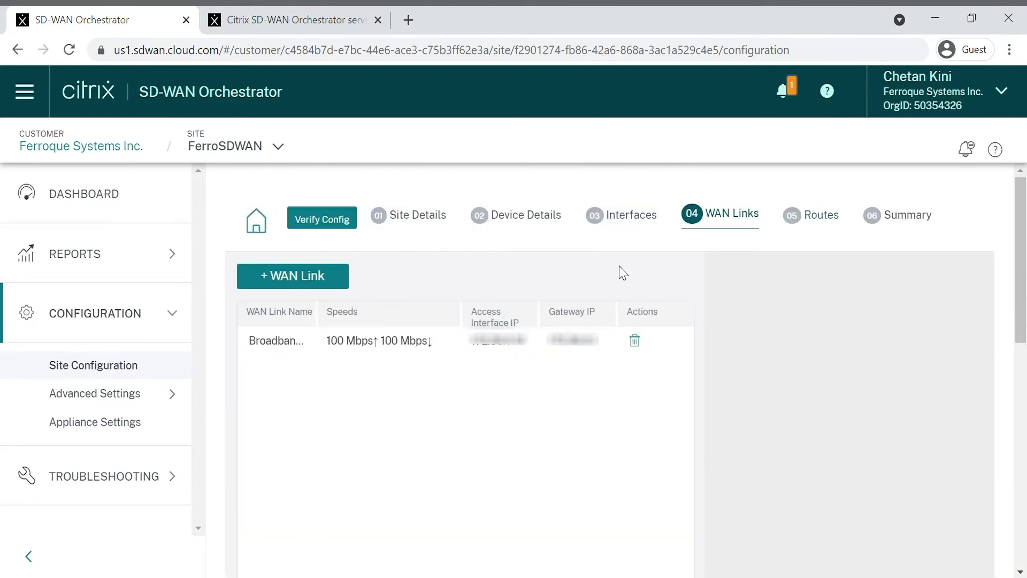
click(796, 223)
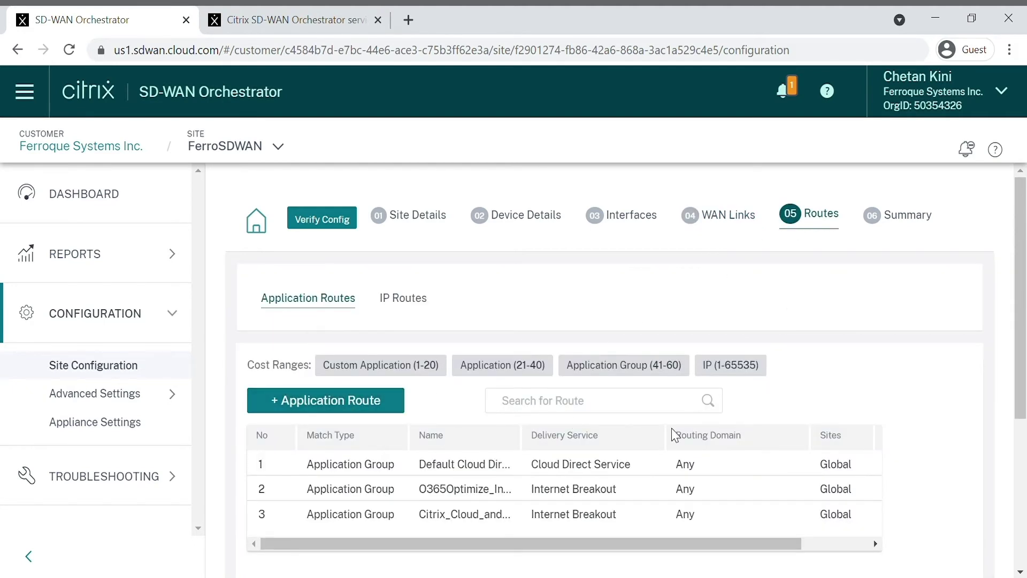
mouse_move(1016, 365)
mouse_down()
mouse_move(1017, 397)
mouse_move(1016, 375)
mouse_up()
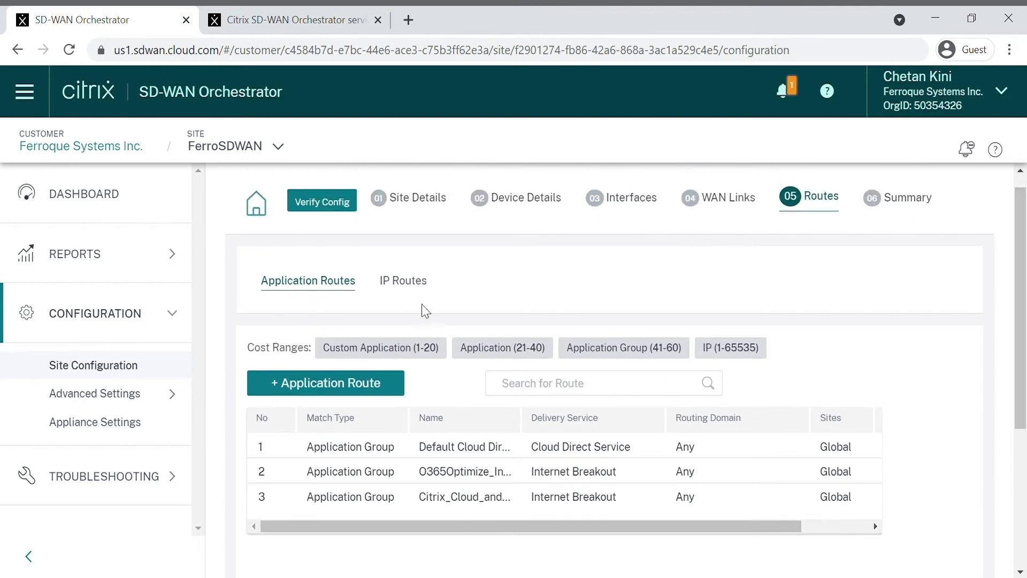
Open the site's Local IP route and examine its match criteria, traffic steering, eligibility criteria and gateway IP
click(401, 284)
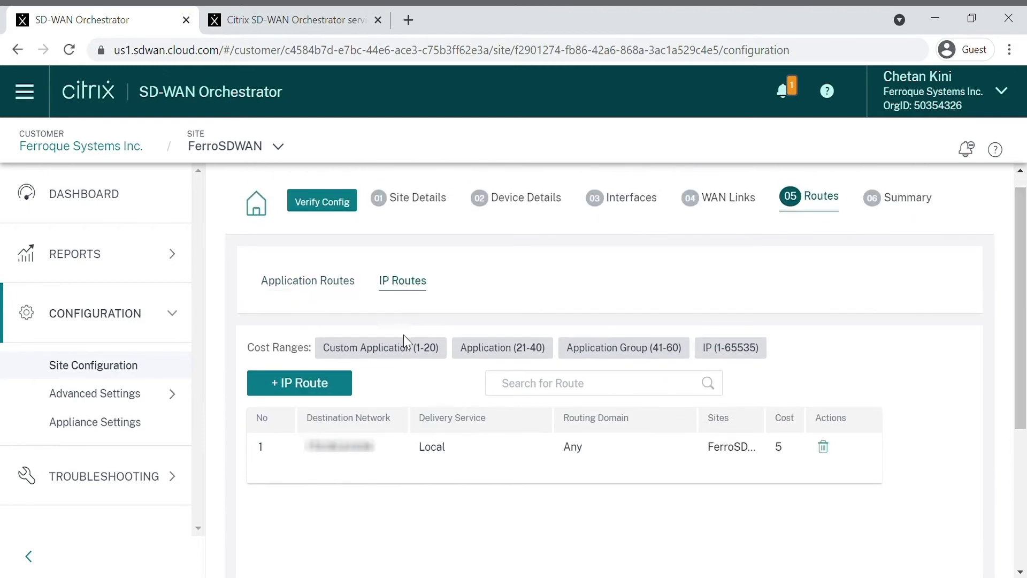
click(383, 452)
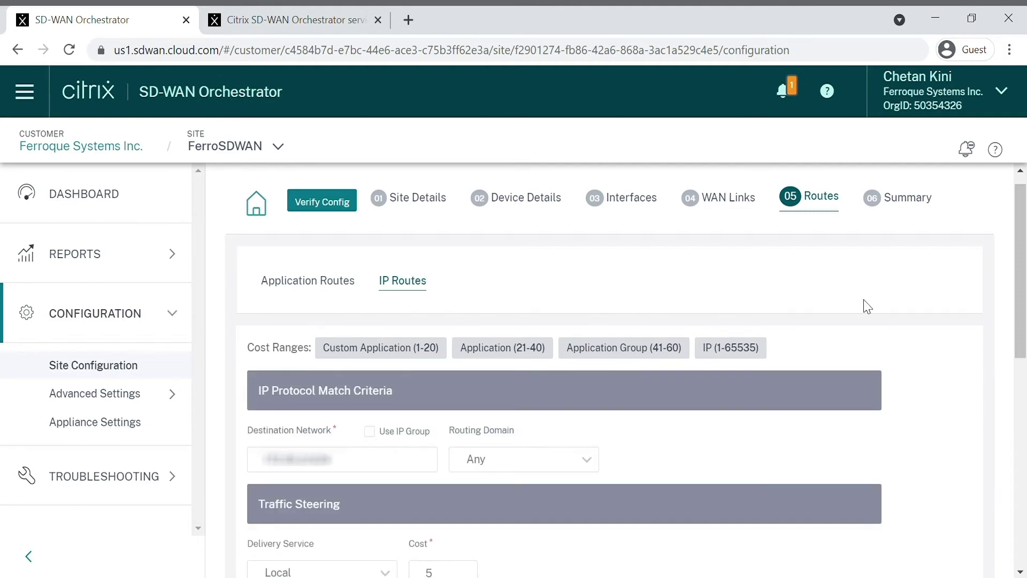
drag(1022, 279, 1023, 391)
scroll(1022, 390, down, 2)
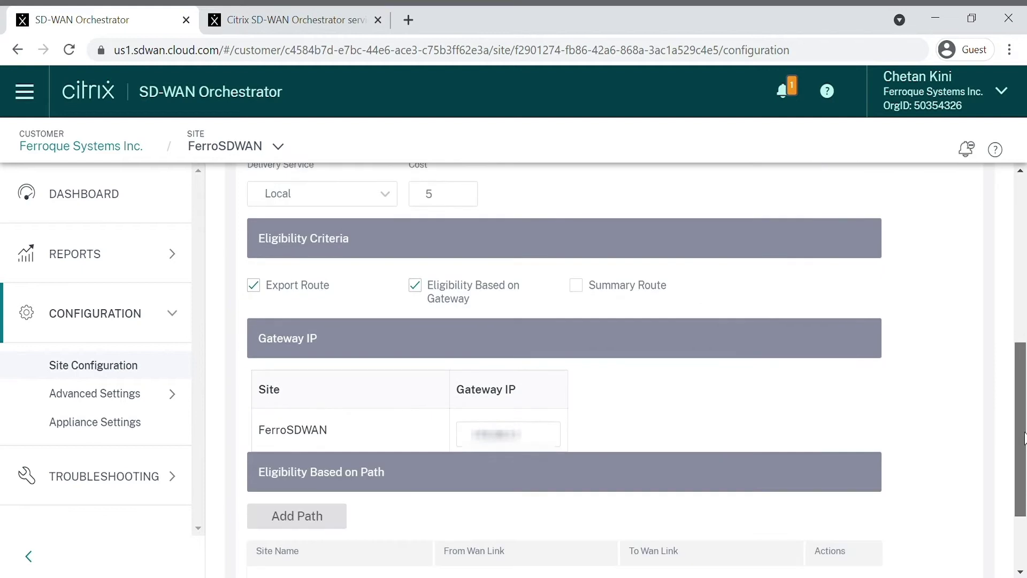
scroll(1023, 390, up, 6)
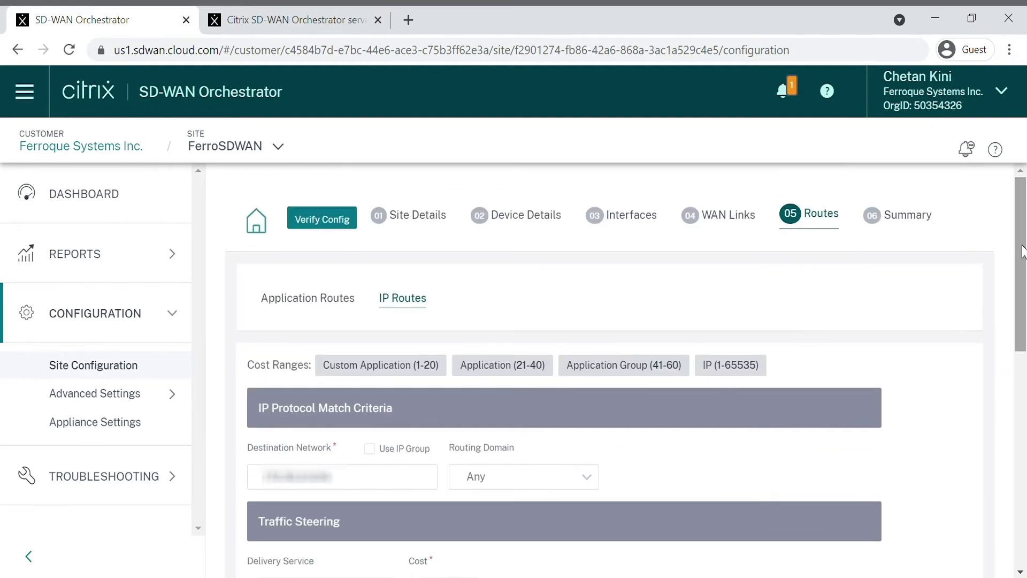
Review the FerroSDWAN configuration summary, covering its site and device details, interfaces and WAN links
click(894, 226)
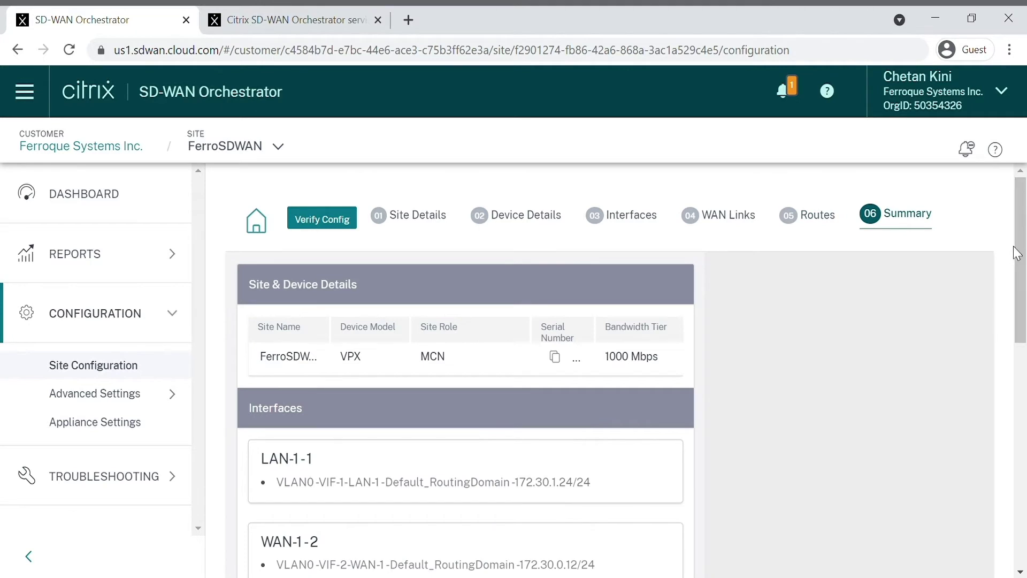
scroll(1015, 256, down, 2)
drag(1025, 283, 1025, 363)
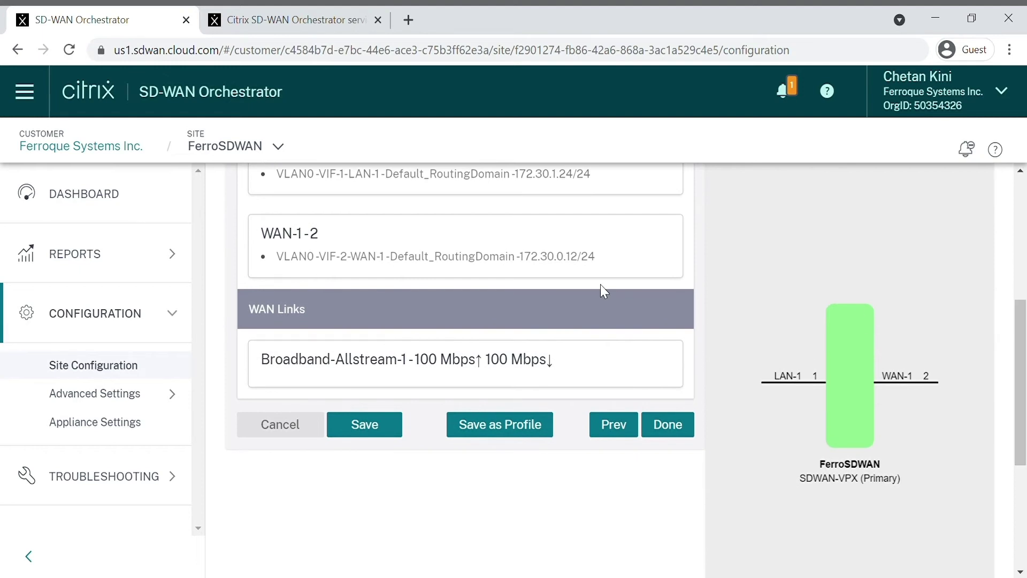
Switch to the Ferro_Lambo site and review its Site Details, including device model, site role, bandwidth tier and advanced options
click(282, 153)
click(247, 238)
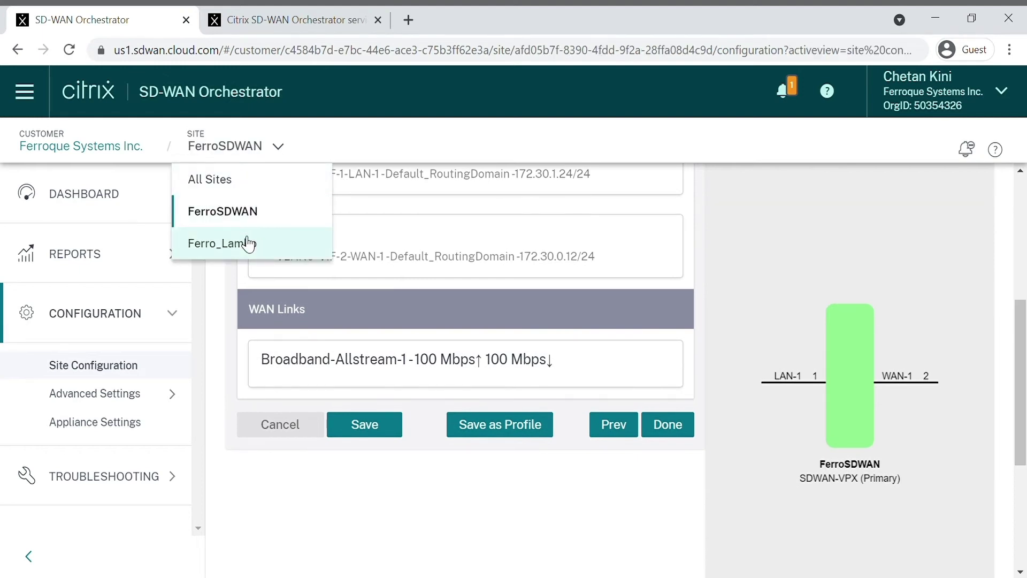
drag(1019, 417, 1015, 167)
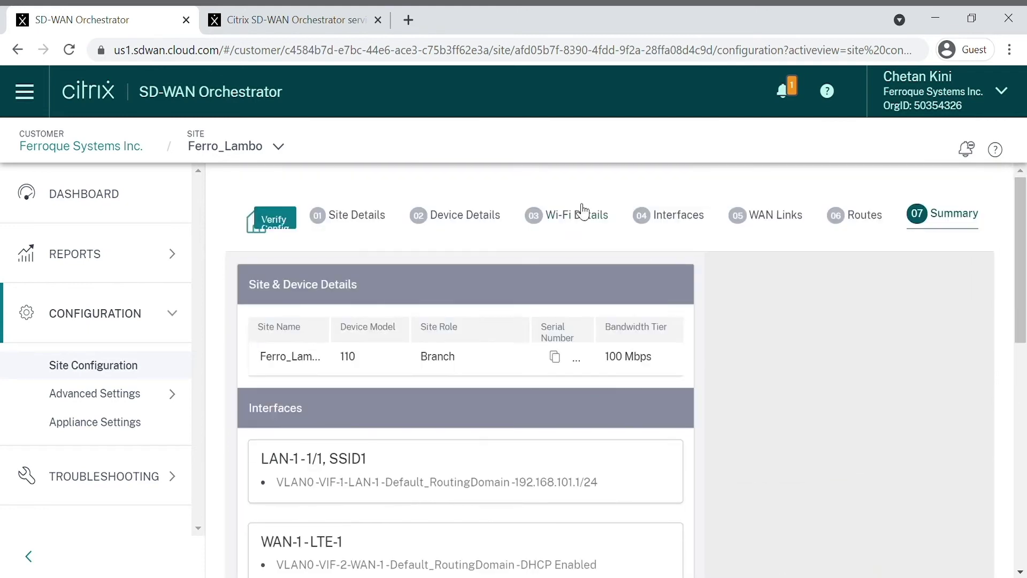
click(351, 224)
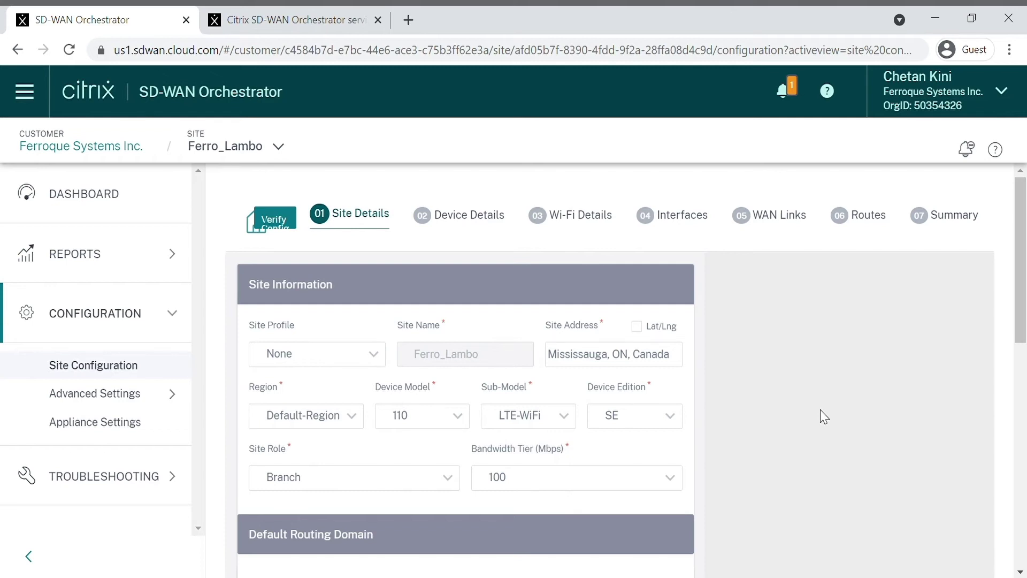
drag(1023, 268, 1024, 425)
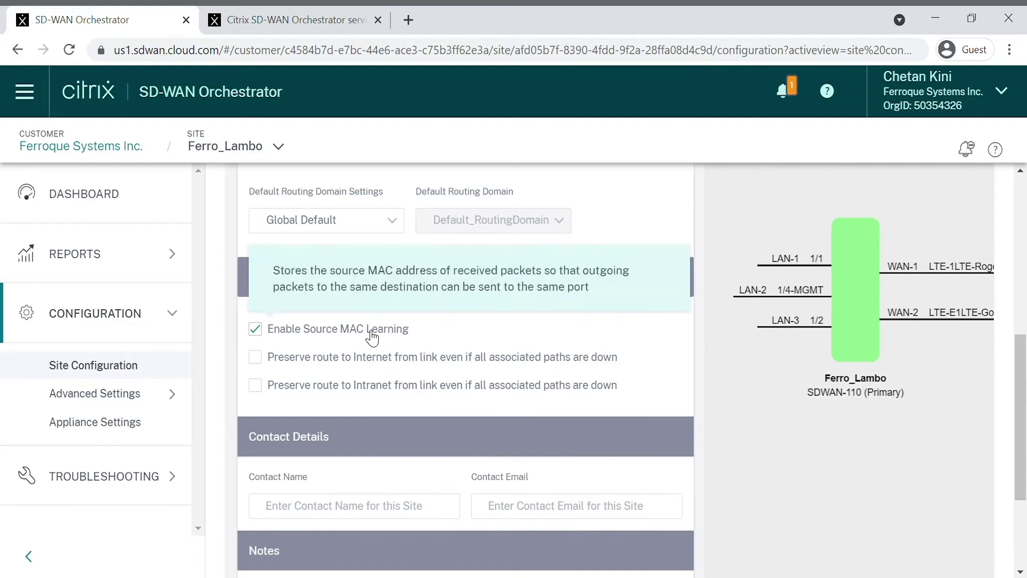
drag(1022, 375, 1026, 147)
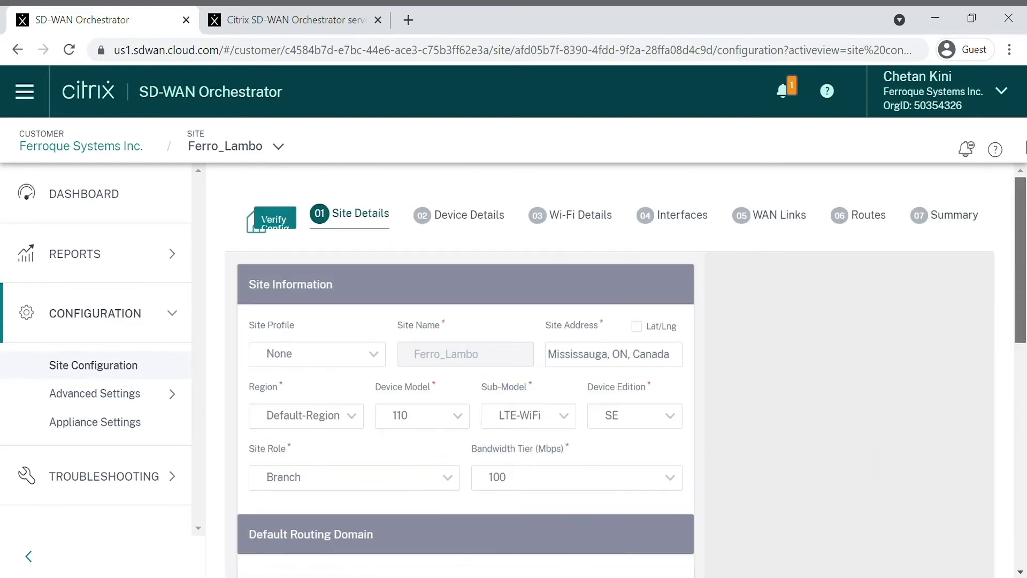
Review Ferro_Lambo's Device Details, checking the HA option, primary device serial number and short name
click(434, 225)
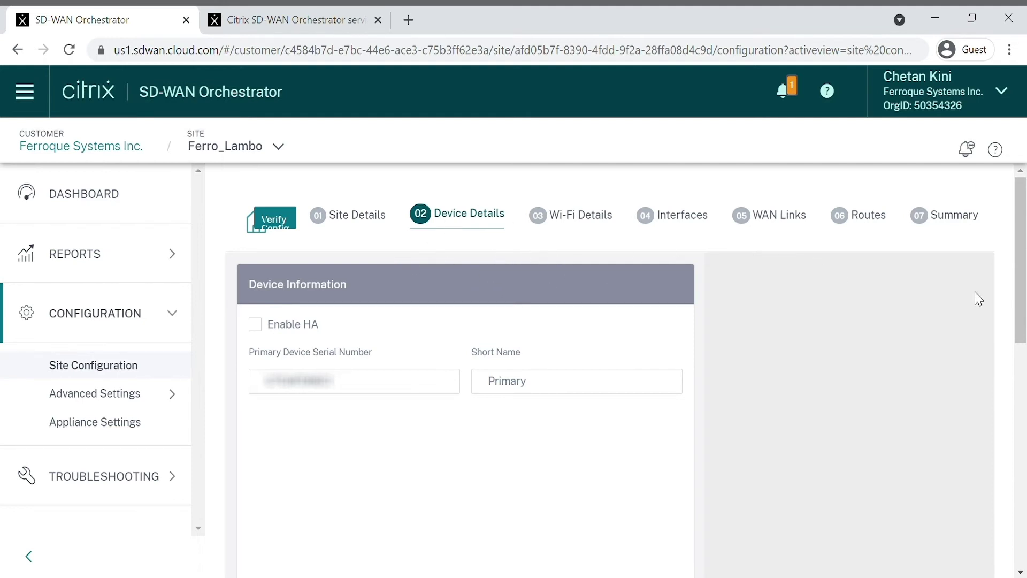
scroll(1021, 313, down, 1)
scroll(1024, 313, down, 1)
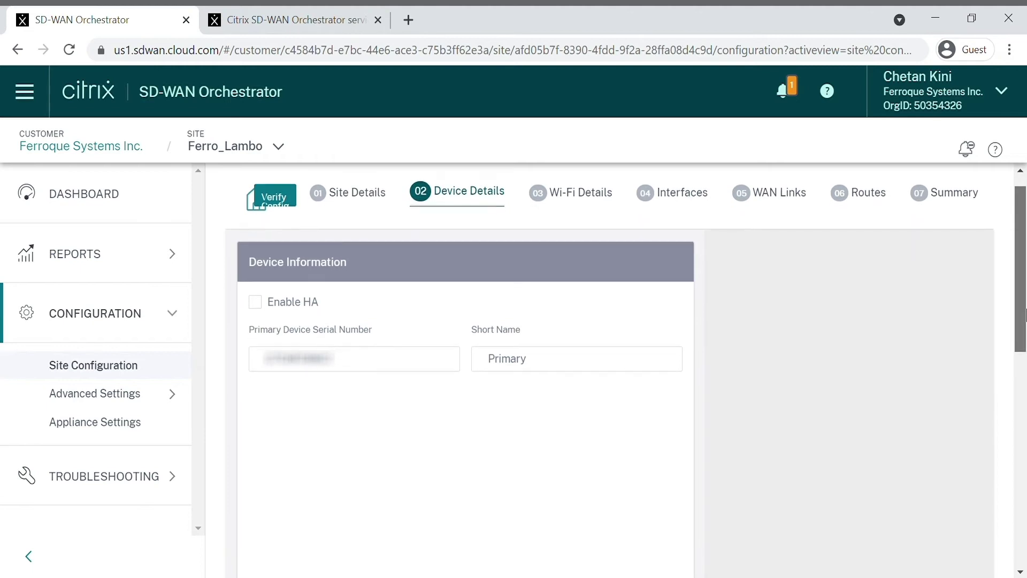
scroll(1024, 316, down, 1)
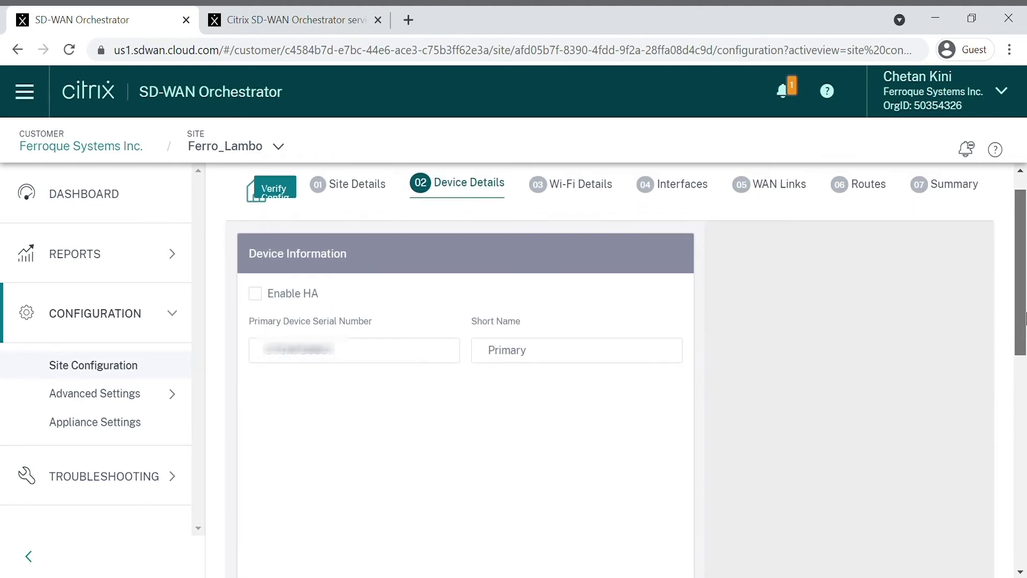
scroll(1024, 289, up, 3)
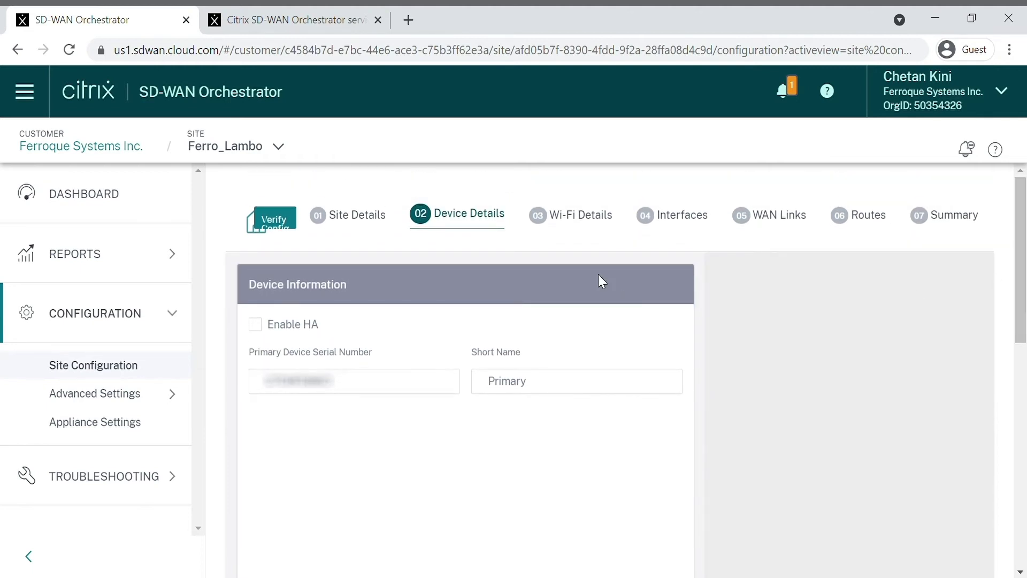
drag(391, 382, 261, 383)
Review Ferro_Lambo's Wi-Fi Details, covering the radio settings and SSID 1's type, name, broadcast, passphrase field and available security options
click(566, 217)
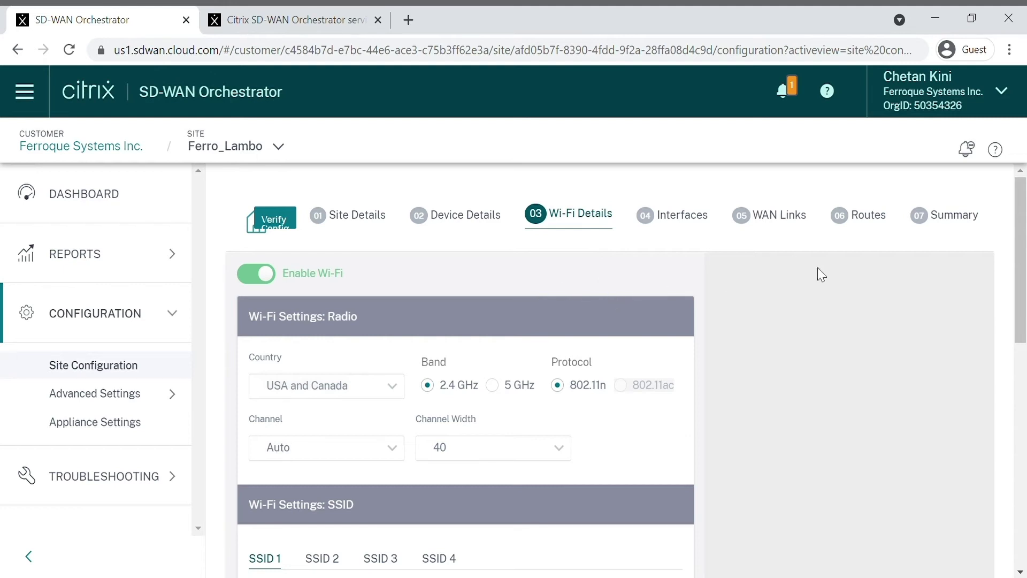
mouse_move(1016, 277)
mouse_down()
mouse_move(1016, 299)
mouse_move(1016, 261)
mouse_move(1019, 294)
mouse_up()
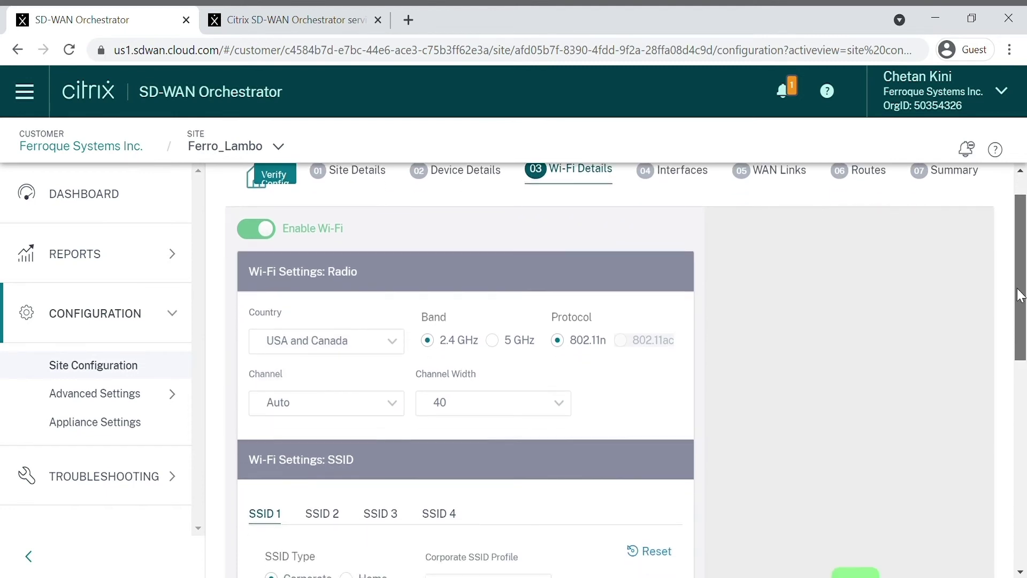
drag(1019, 295, 1023, 428)
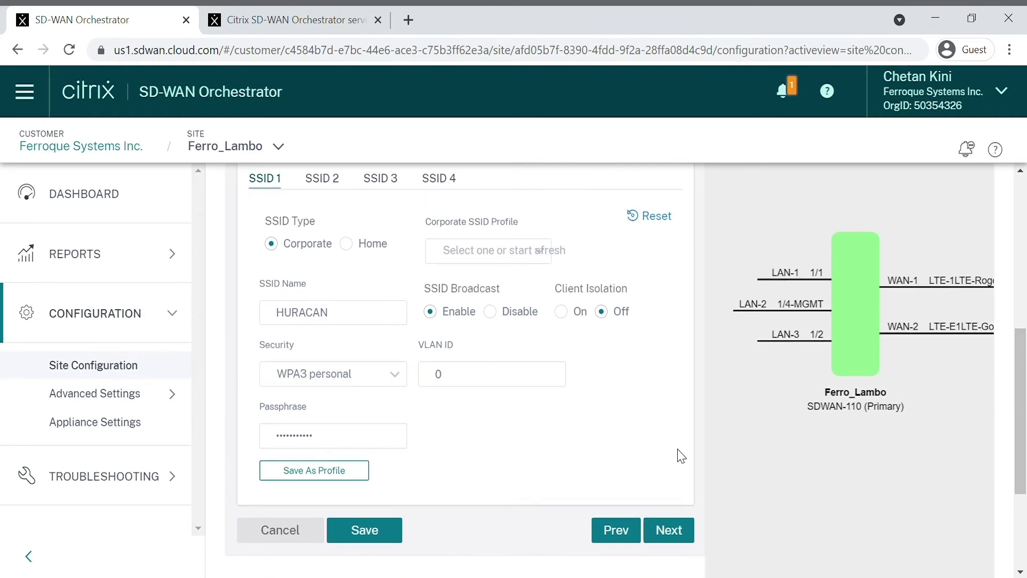
click(382, 386)
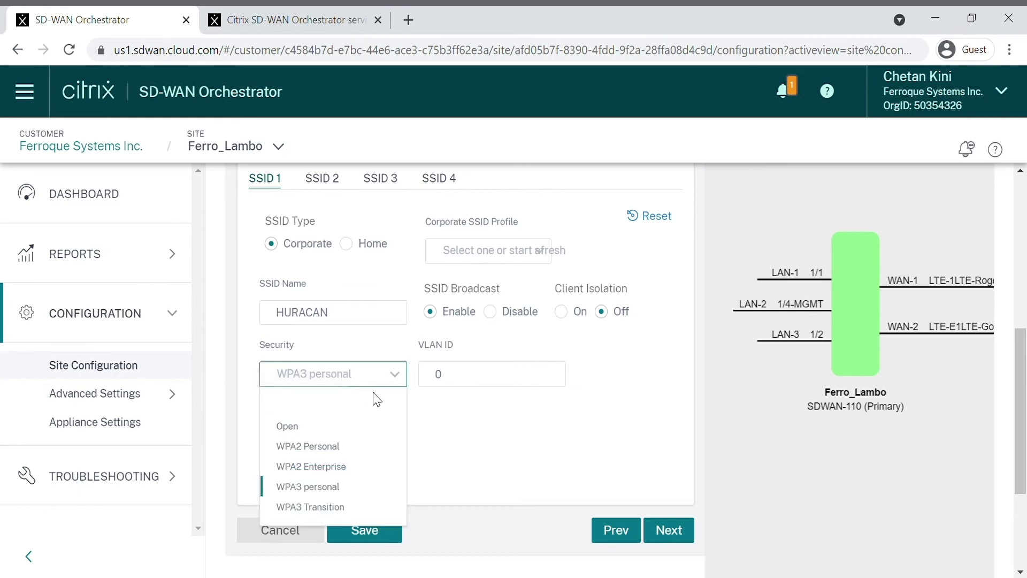
click(502, 435)
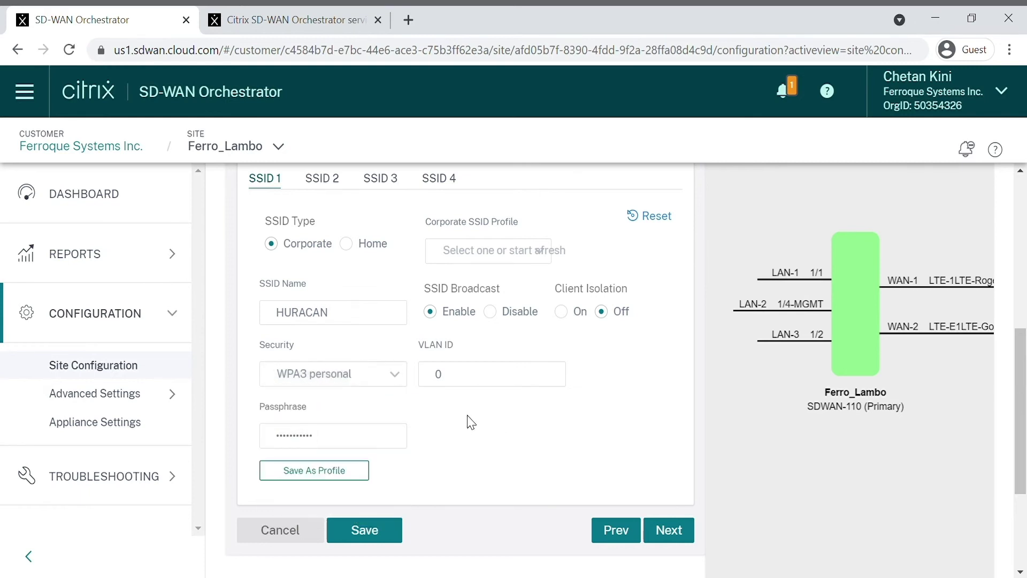
drag(1021, 384, 1016, 339)
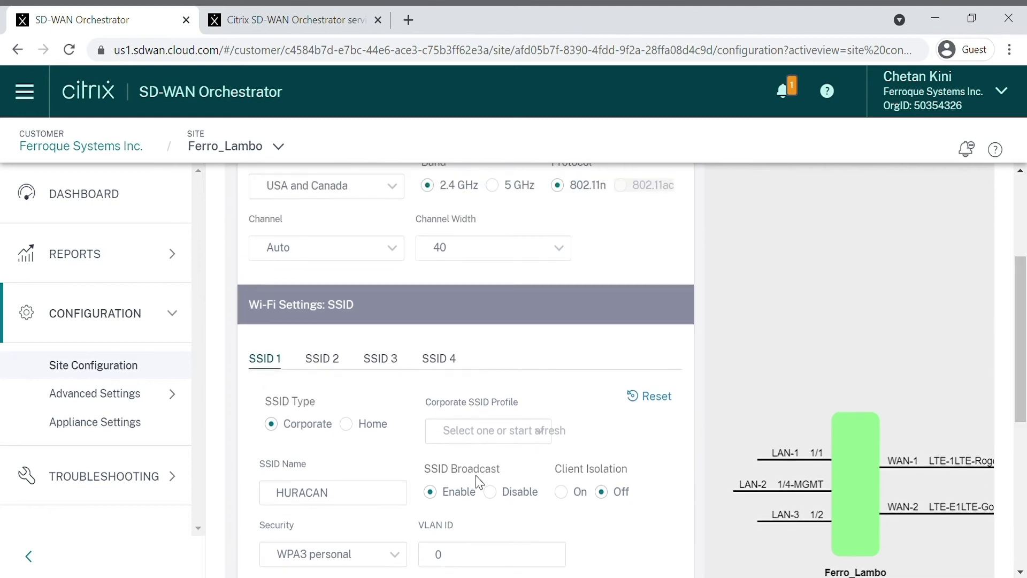
Review Ferro_Lambo's Interfaces, checking the in-band management settings and each interface's ports, VLAN ID and IP address
drag(1023, 337, 1015, 210)
click(681, 215)
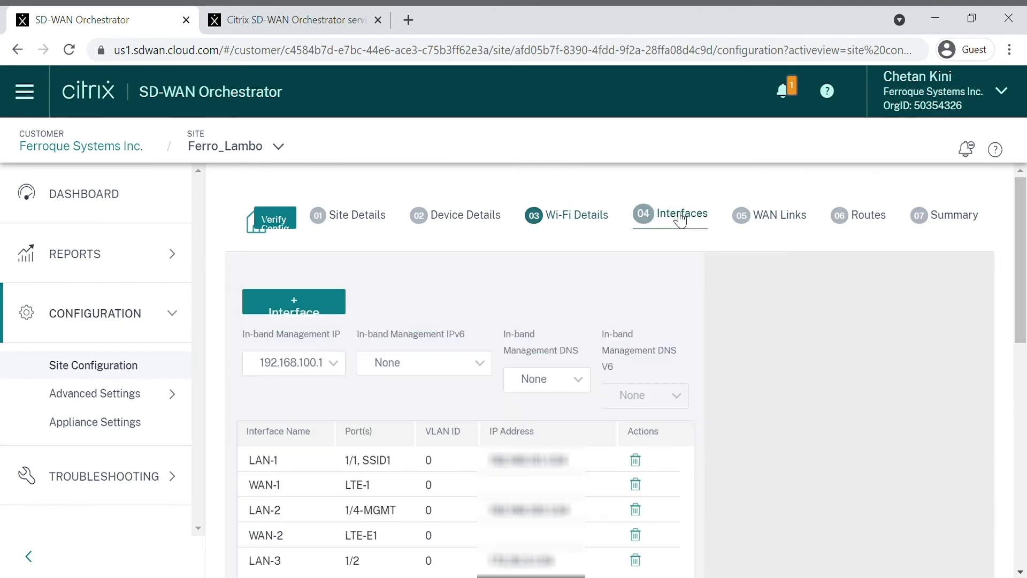
drag(1022, 293, 1021, 333)
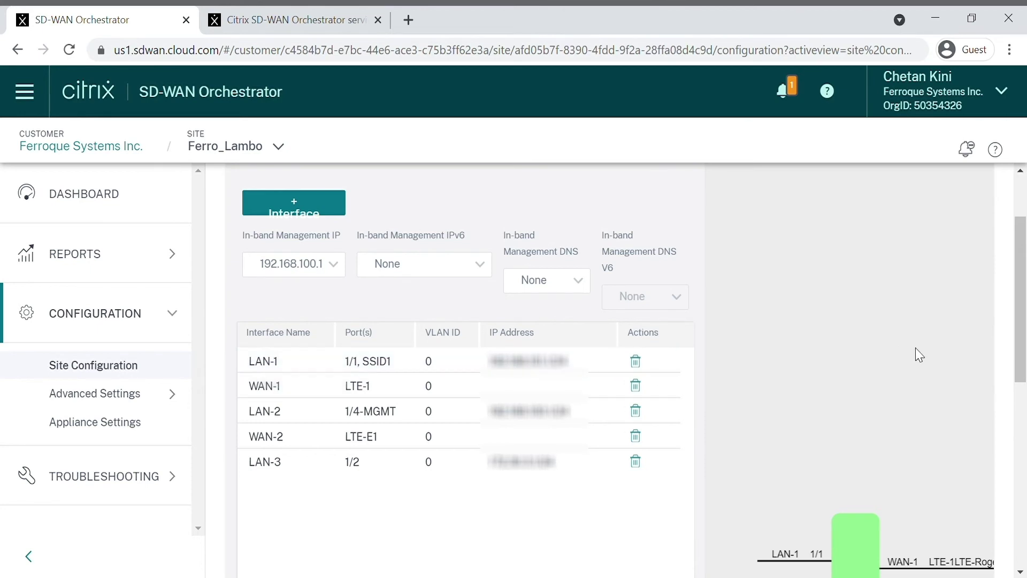
scroll(1021, 368, down, 1)
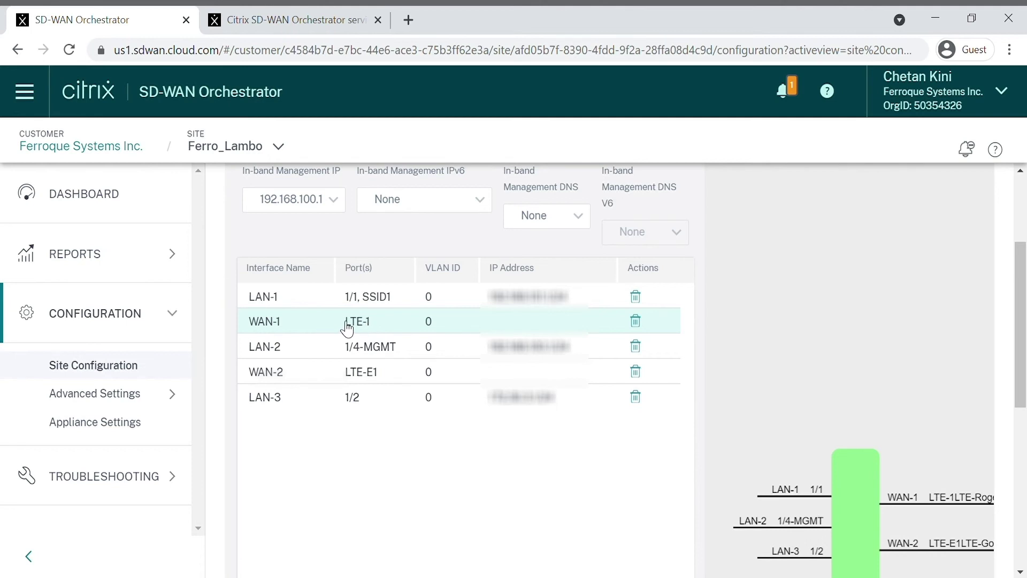
Open the WAN-1 interface, examine its physical port and its virtual interface's routing domain, firewall zone and DHCP options, and return to the interface list
click(380, 327)
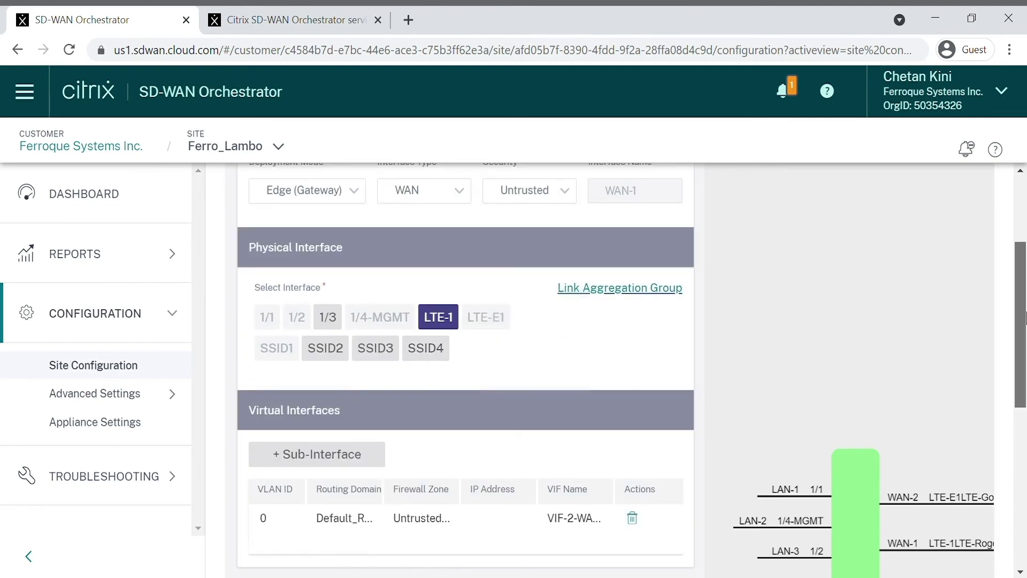
drag(1026, 318, 1025, 354)
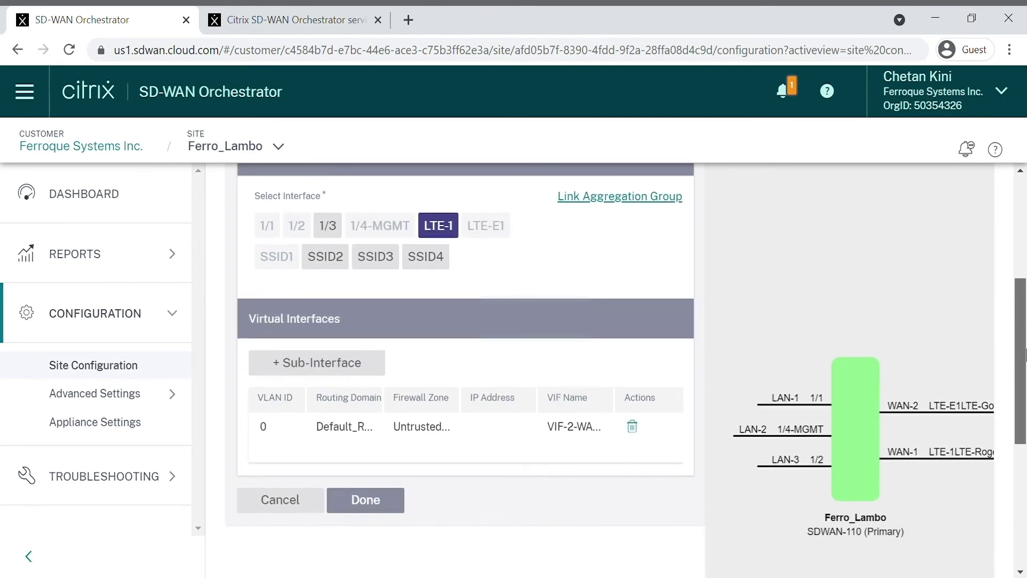
click(378, 434)
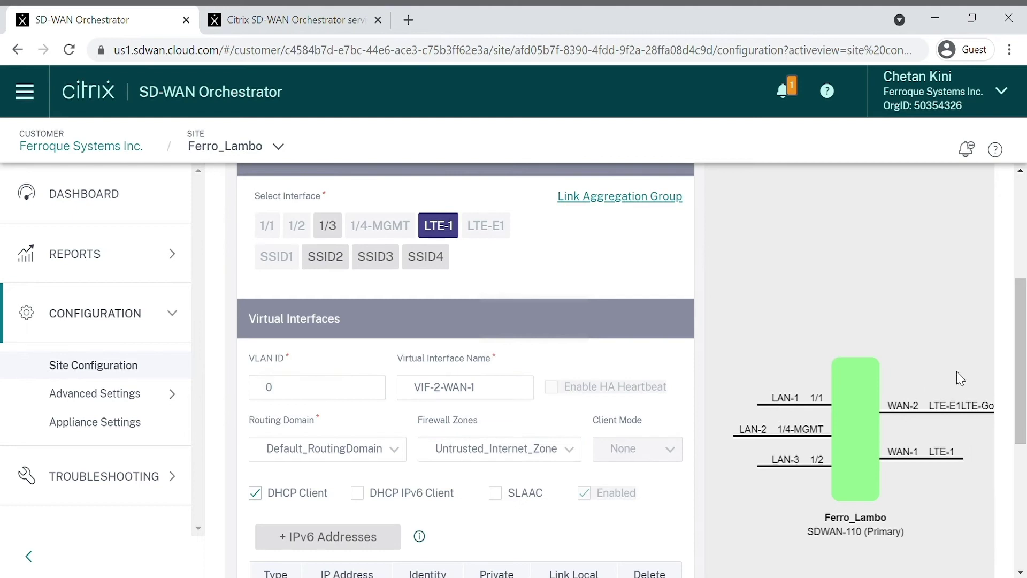
drag(1019, 328, 1019, 364)
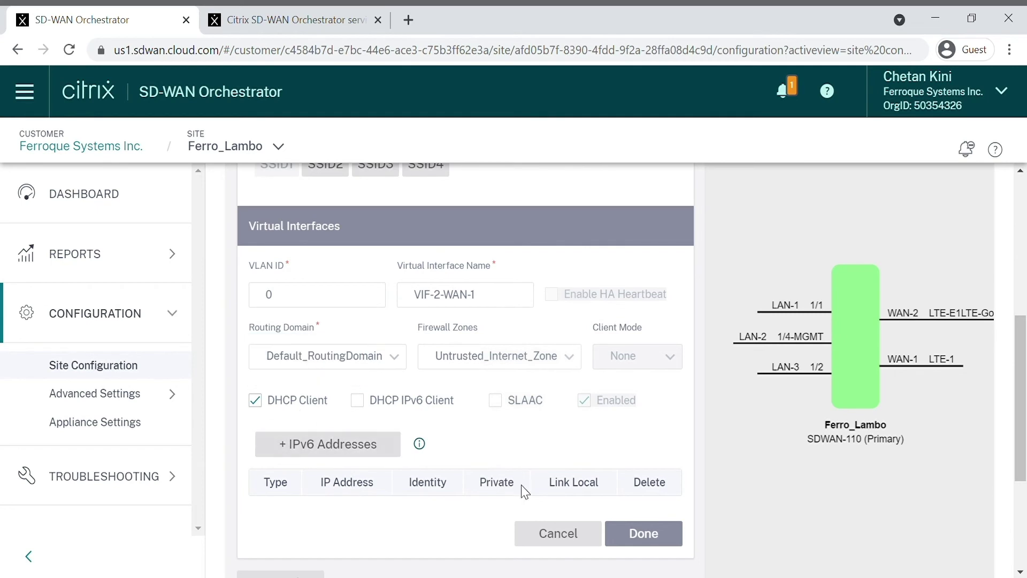
click(633, 534)
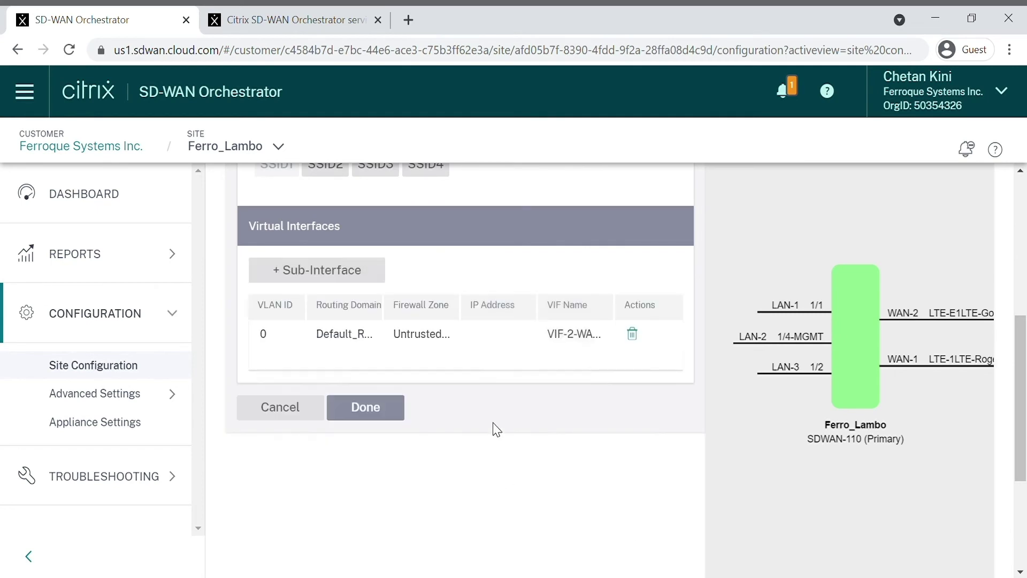
click(395, 405)
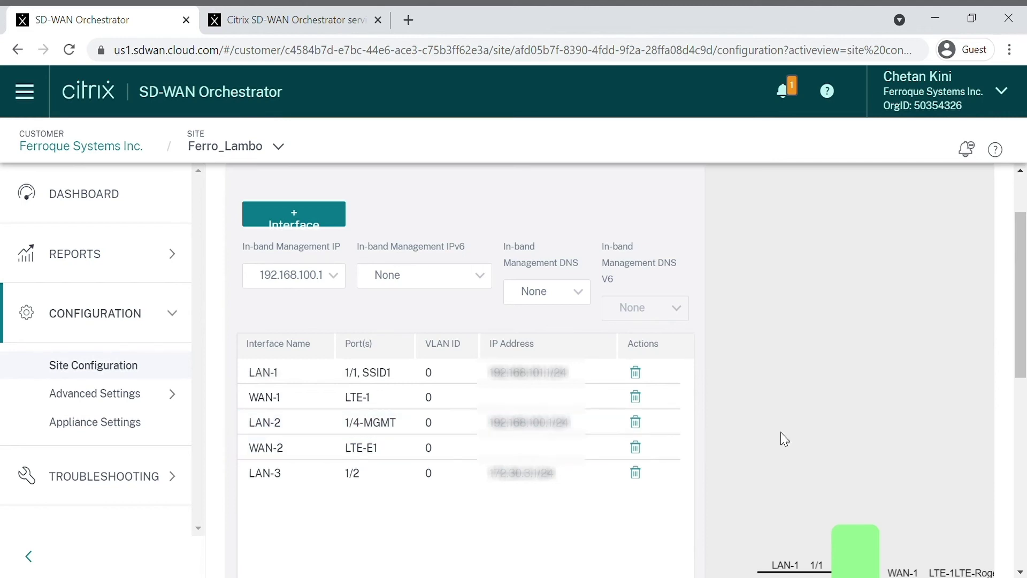
Open the WAN-2 interface, examine its physical port and virtual interface's DHCP client and firewall zone settings, and return to the interface list
scroll(981, 379, down, 1)
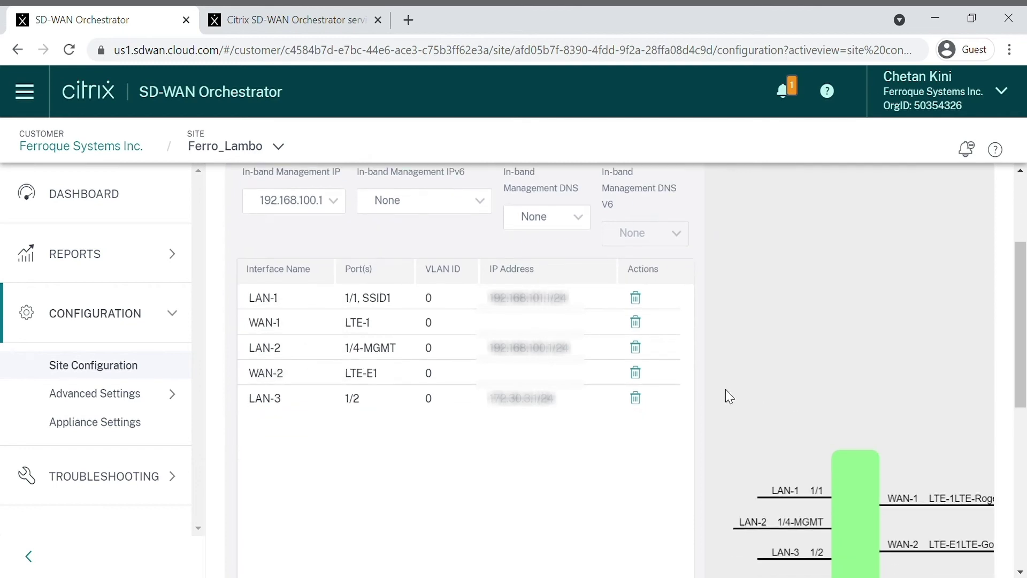
click(373, 385)
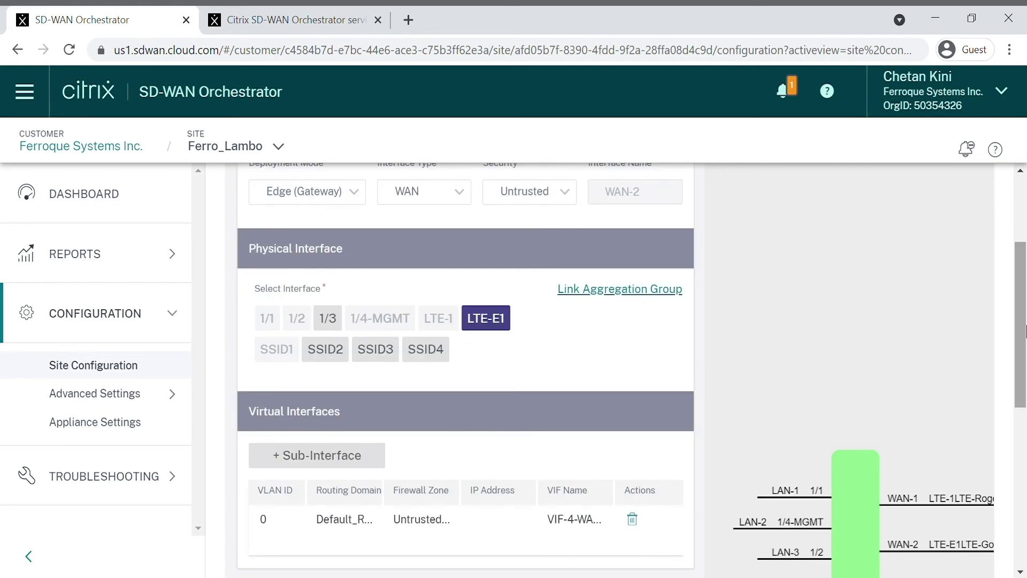
scroll(669, 378, down, 3)
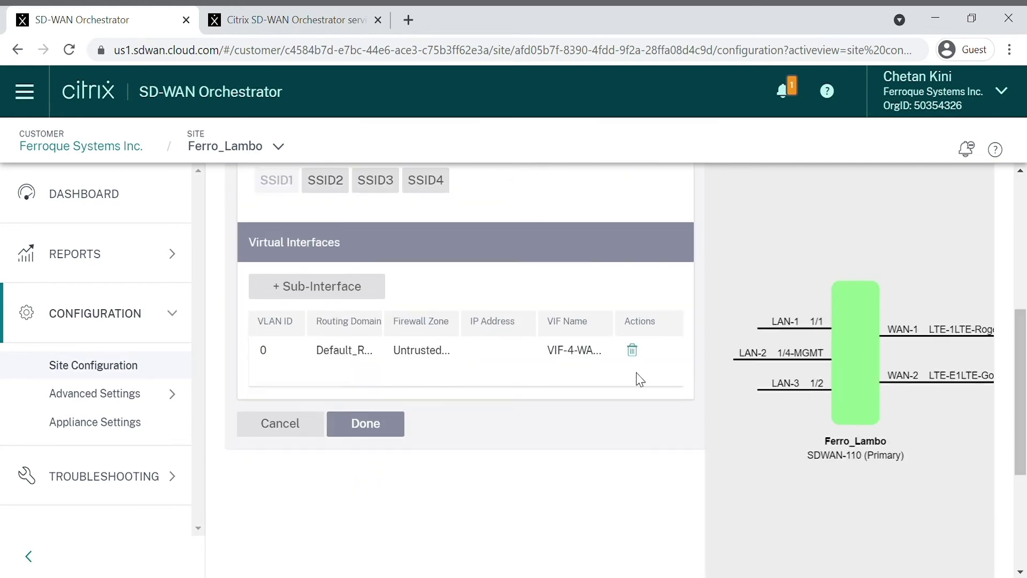
click(415, 353)
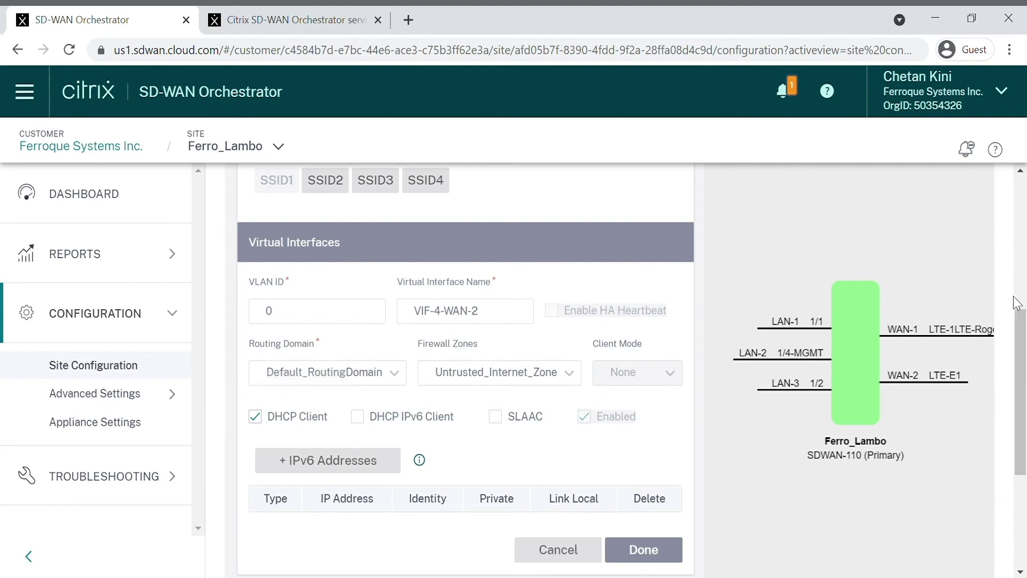
scroll(1021, 321, down, 2)
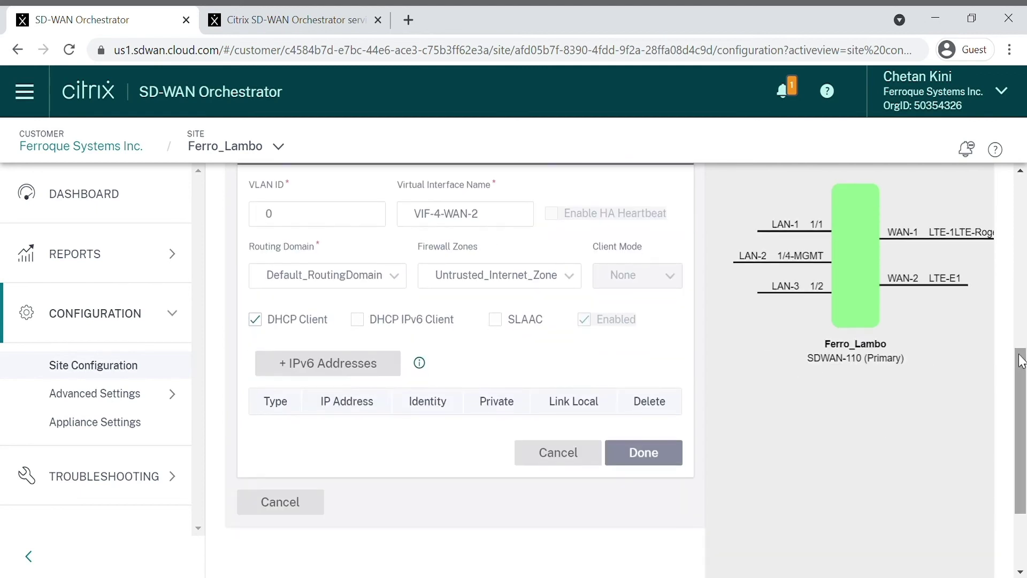
click(648, 452)
click(364, 326)
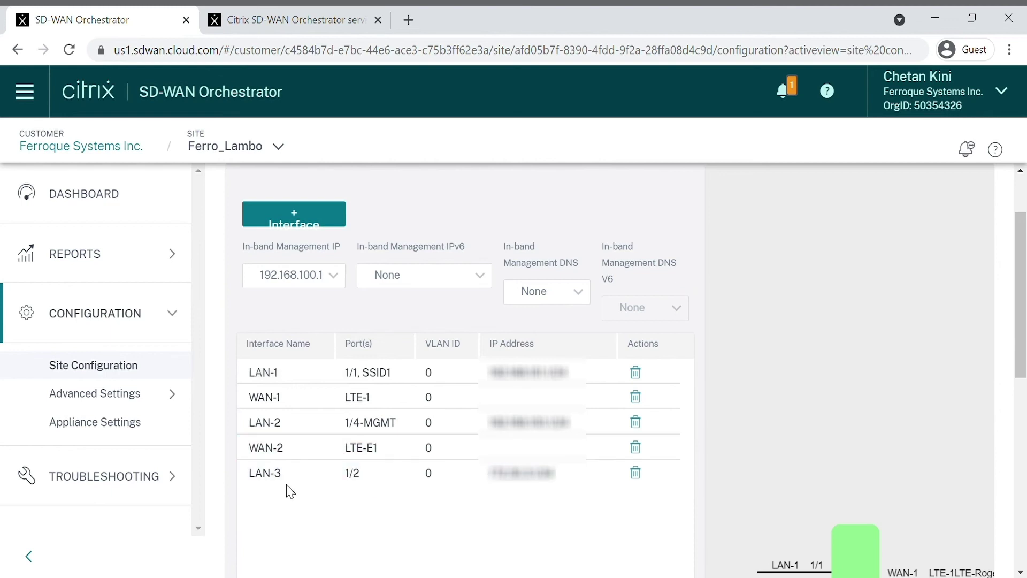
Open the LAN-3 interface and examine its physical port, attributes, and the ESXi virtual interface's routing domain, firewall zone and IPv4 address
click(481, 480)
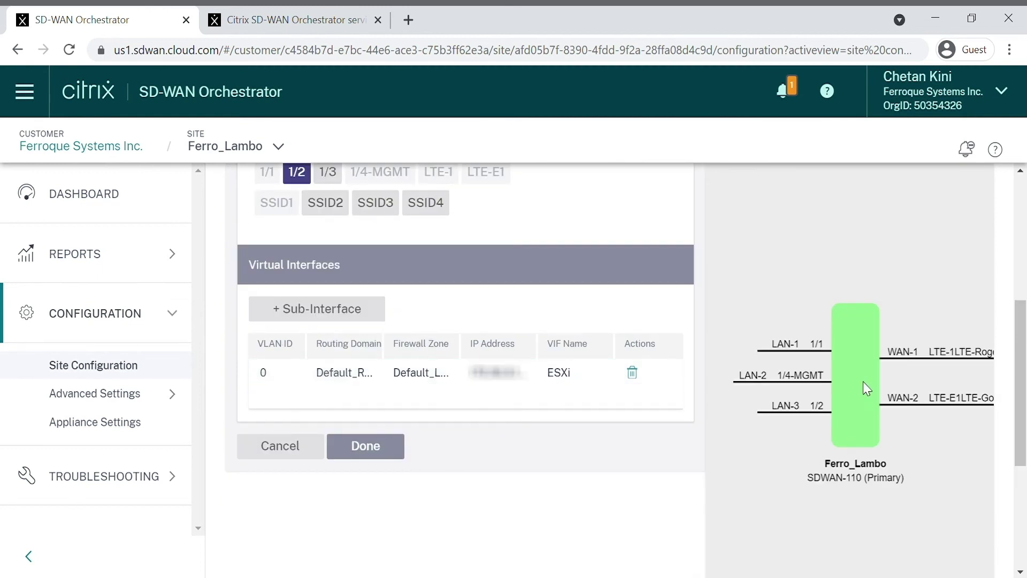
scroll(1022, 373, up, 1)
mouse_move(1021, 373)
mouse_down()
mouse_move(1021, 299)
mouse_move(1019, 369)
mouse_up()
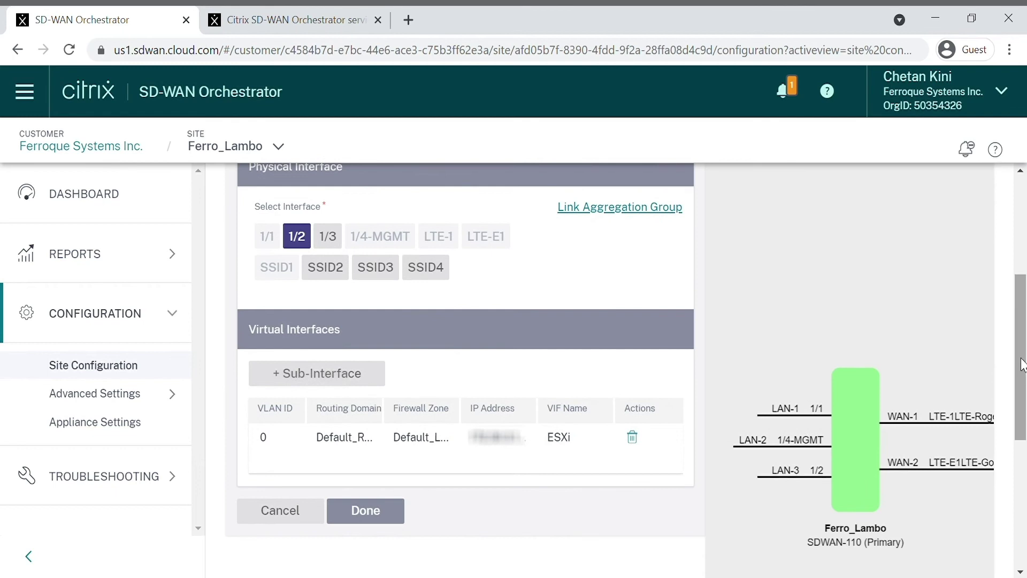
click(540, 434)
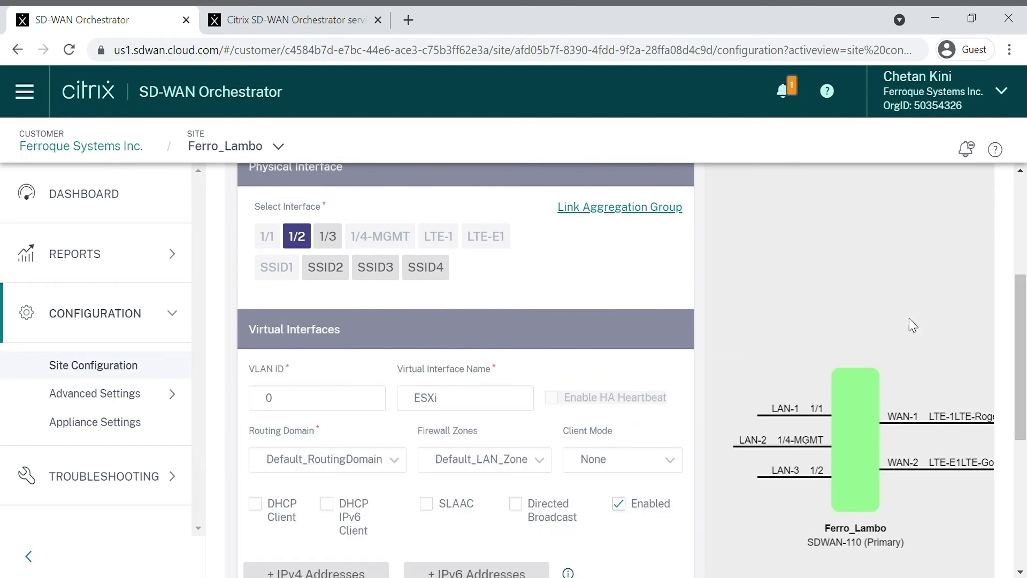
scroll(1024, 370, down, 1)
drag(1024, 370, 1024, 421)
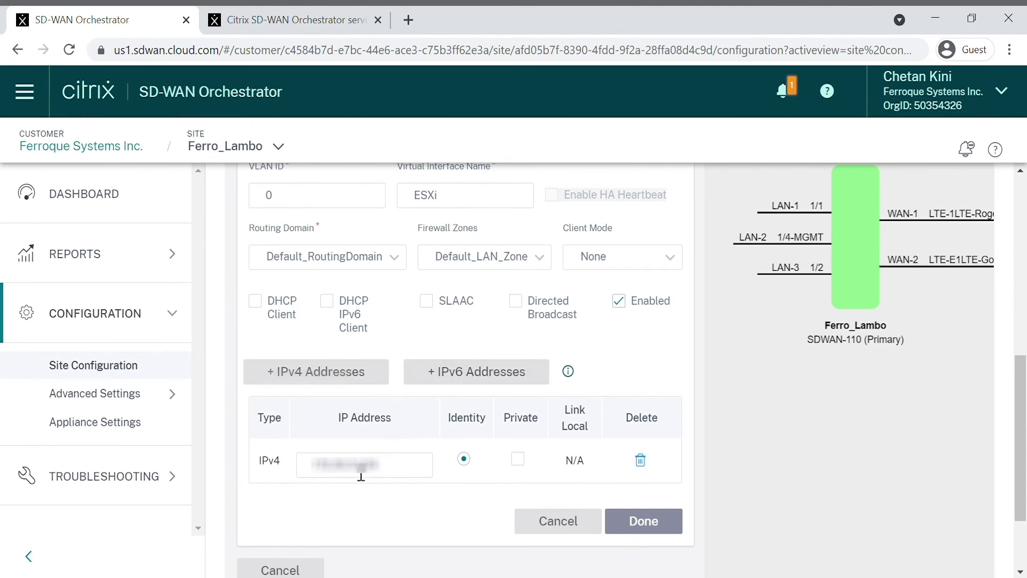
click(394, 473)
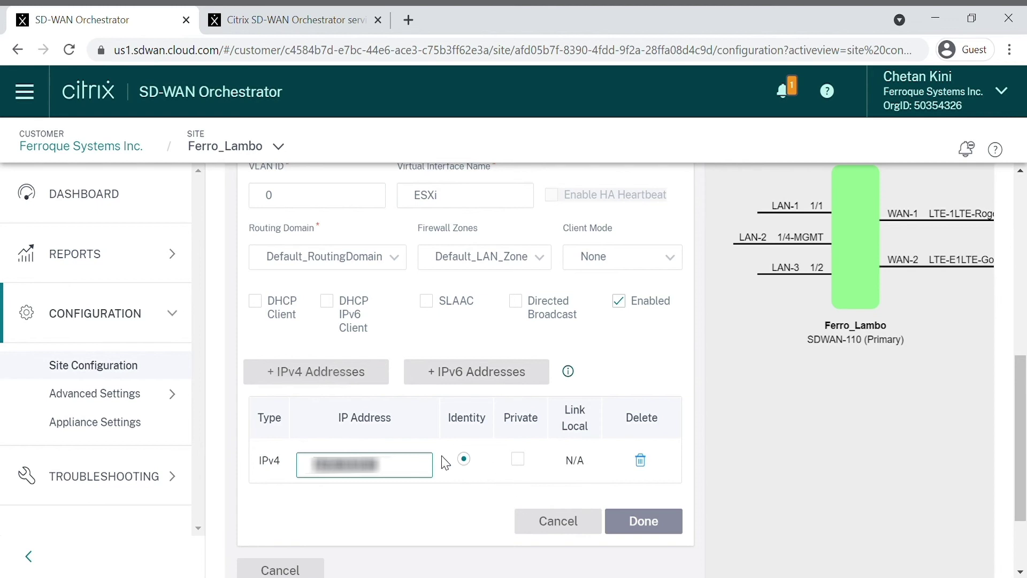
click(635, 521)
scroll(800, 254, up, 3)
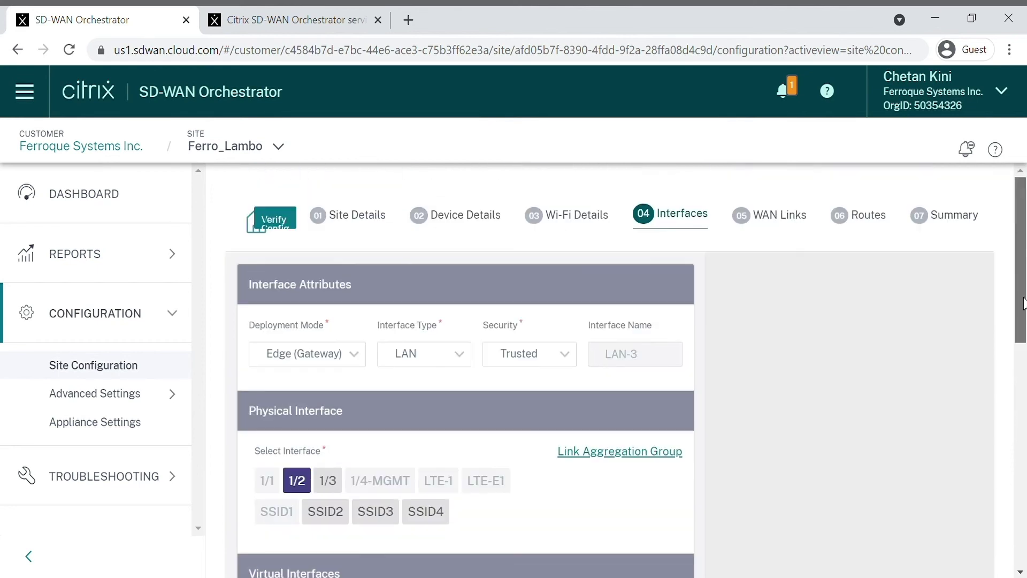
Open the Rogers LTE WAN link and review its attributes, speeds, access interface, services, metering and eligibility settings before returning to the WAN link list
click(779, 215)
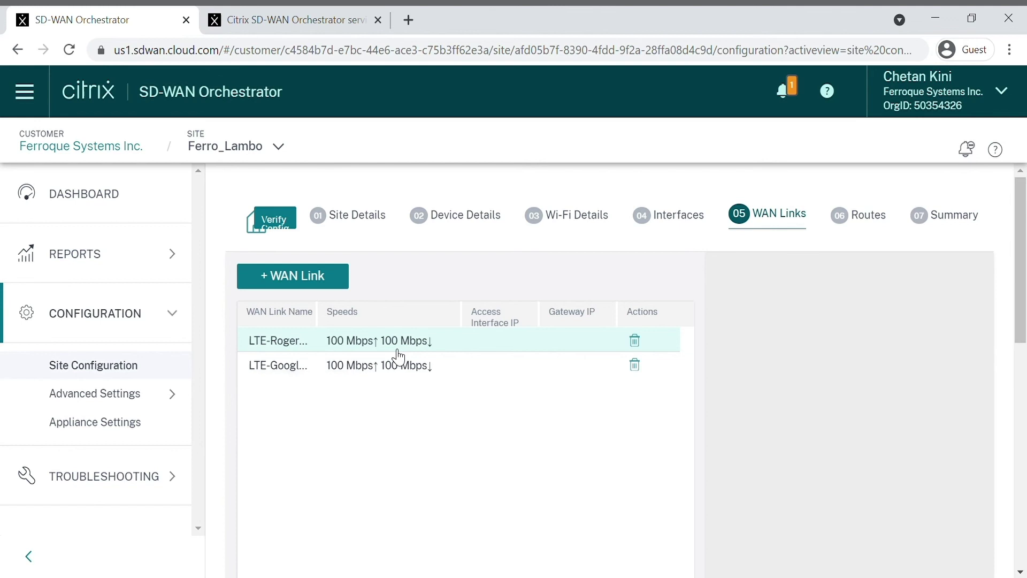
click(337, 348)
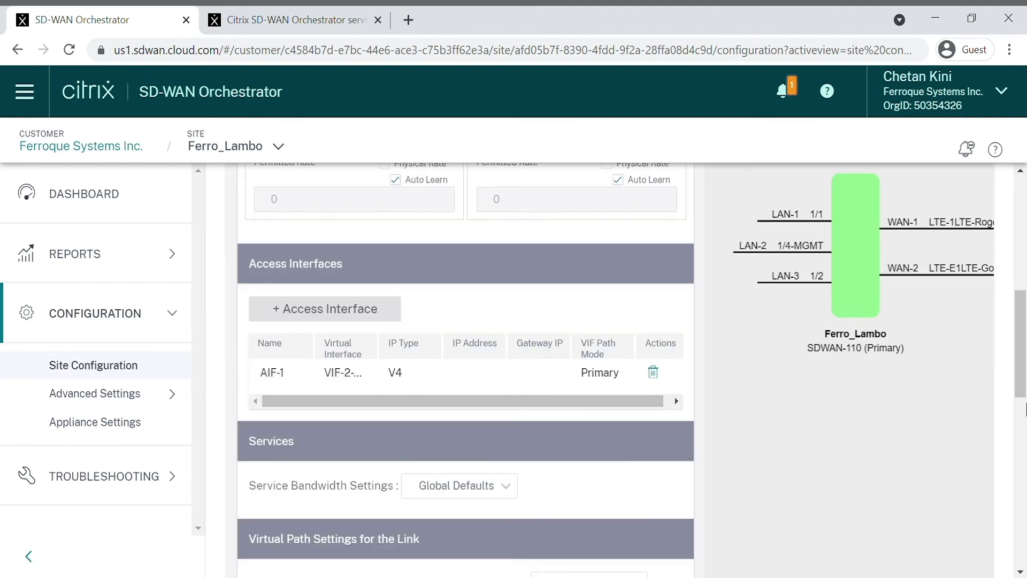
drag(1020, 389, 1011, 302)
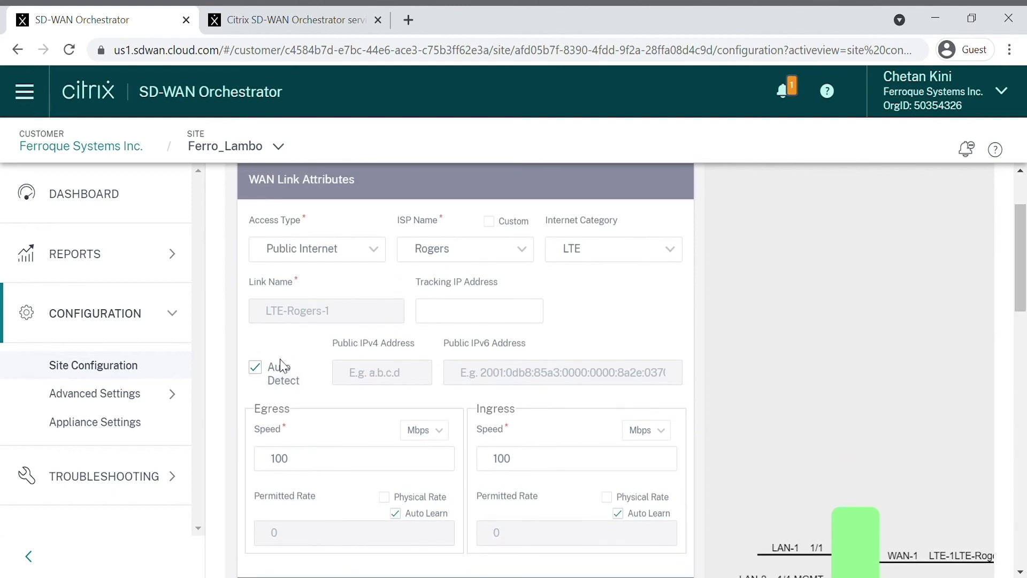
mouse_move(289, 372)
drag(1024, 272, 1024, 264)
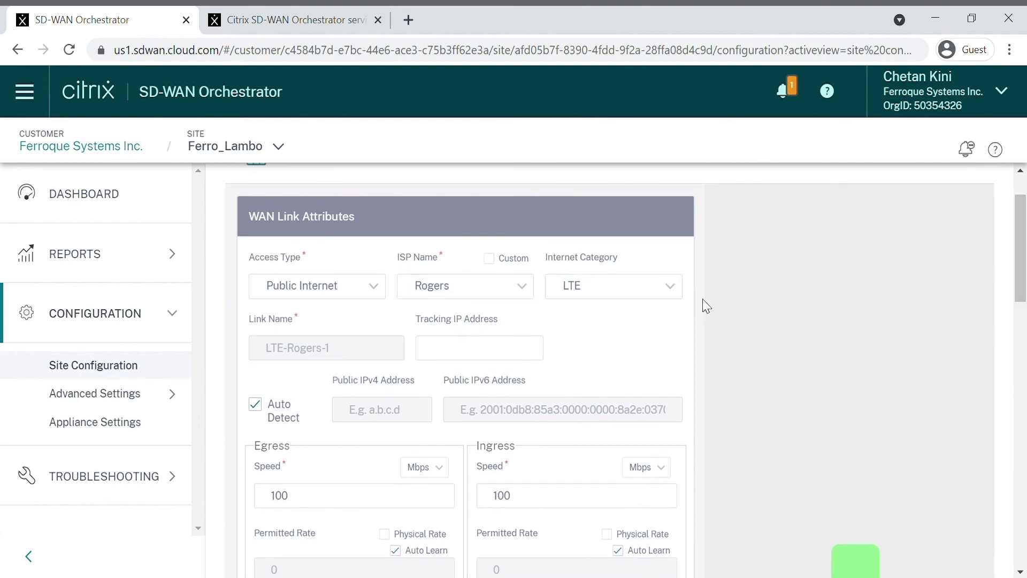
drag(1025, 251, 1025, 471)
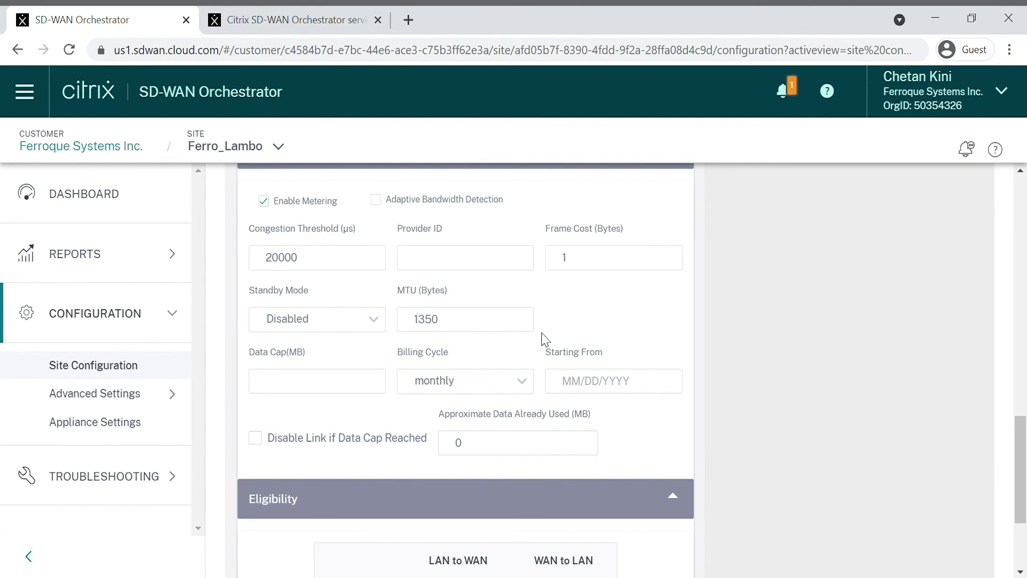
scroll(1024, 447, down, 3)
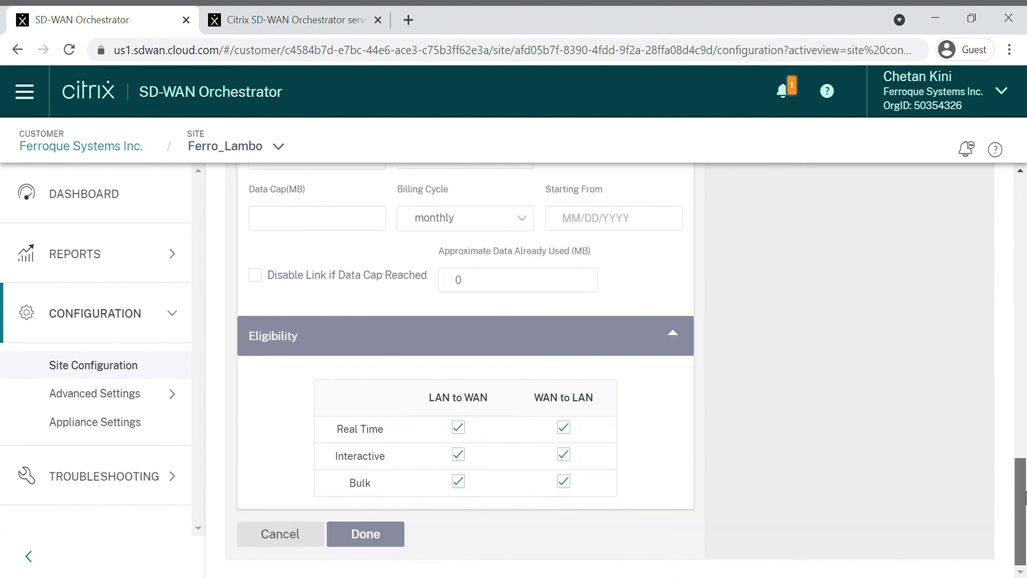
click(397, 532)
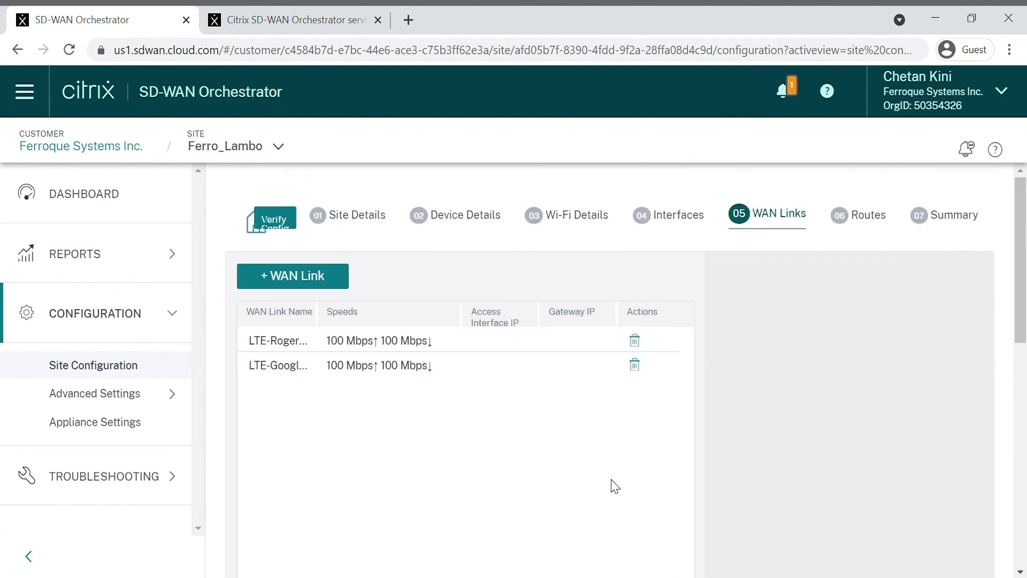
Open the Google LTE WAN link, review its settings to the end, and return to the WAN link list
click(524, 381)
scroll(1024, 447, down, 3)
drag(1024, 447, 1011, 565)
click(348, 532)
Review the Ferro_Lambo site's application routes and configuration summary, and return to the network configuration for All Sites
click(851, 225)
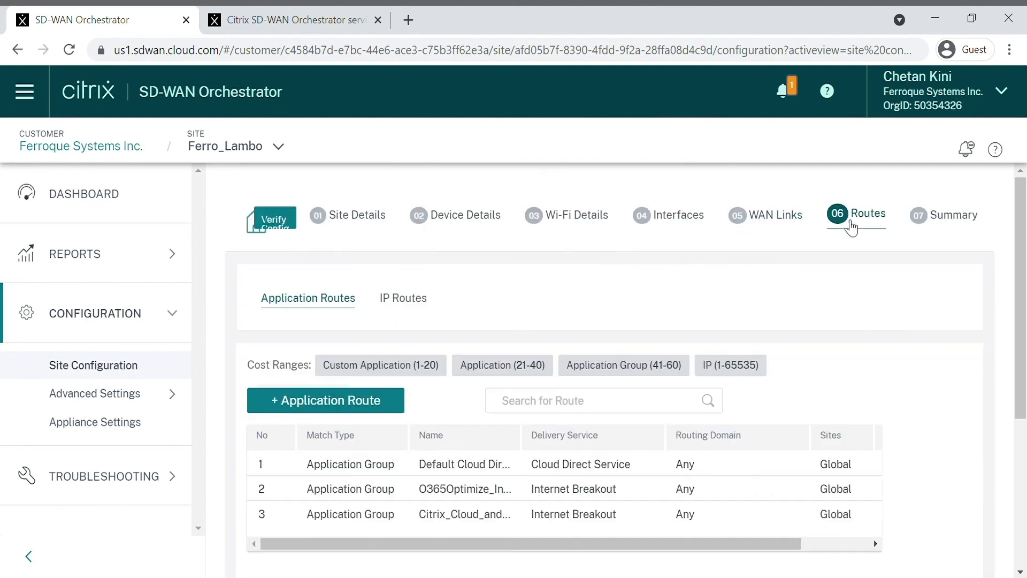
click(946, 230)
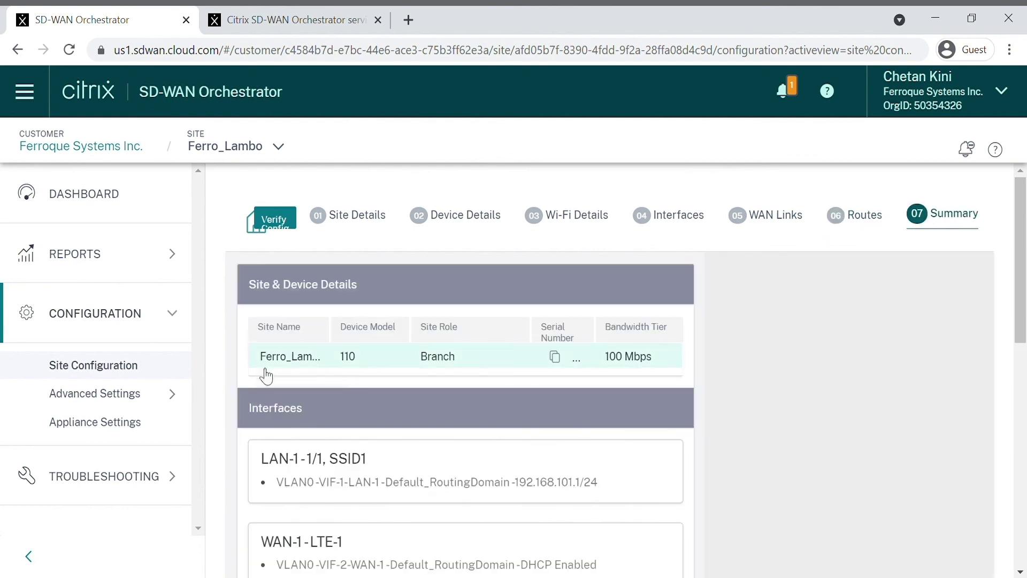
click(218, 149)
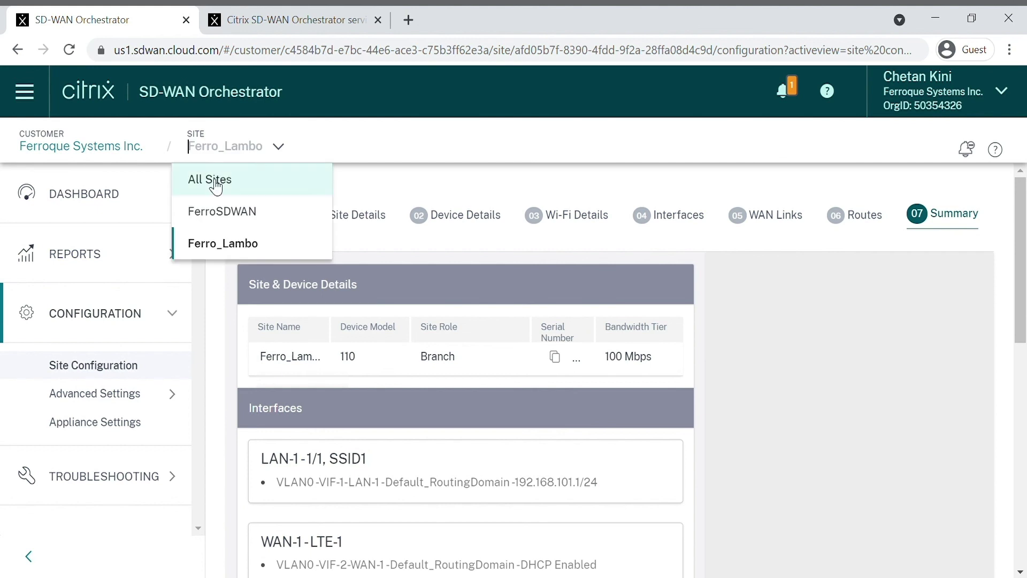
click(213, 195)
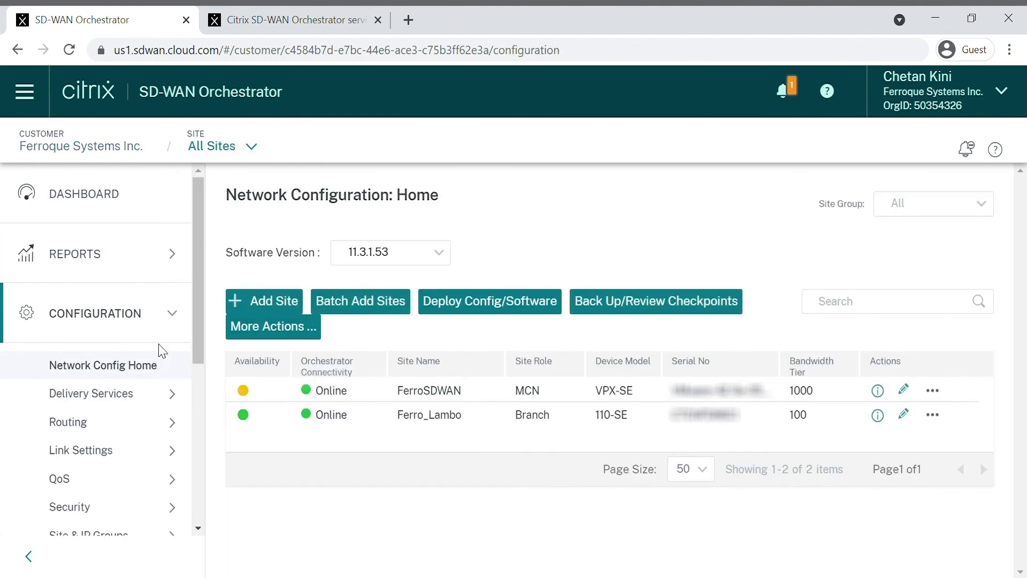
Open the Service & Bandwidth delivery settings, examine the Virtual Path, Internet and Intranet bandwidth defaults for each link type, and return to Network Config Home
drag(193, 332, 195, 353)
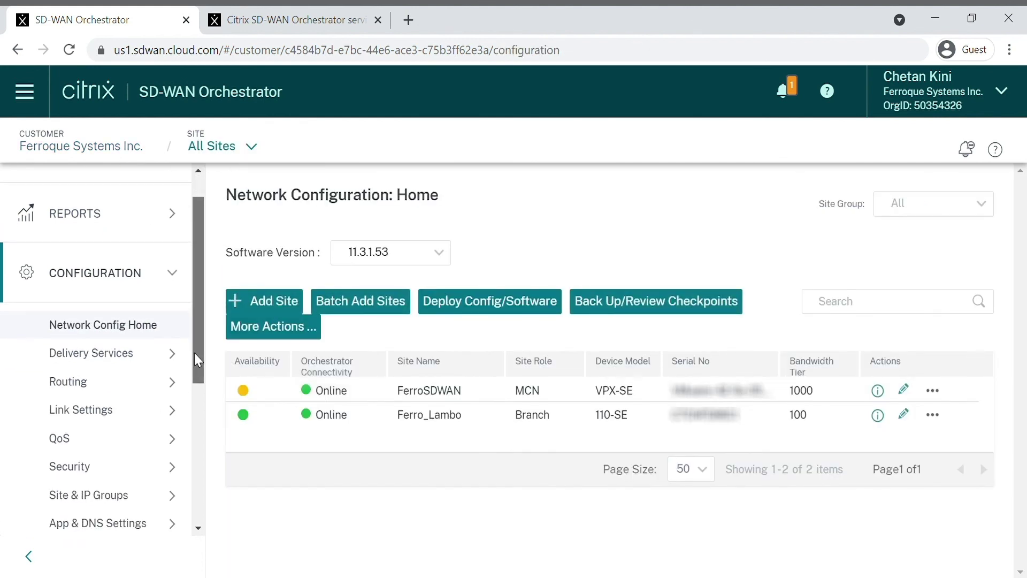
click(133, 355)
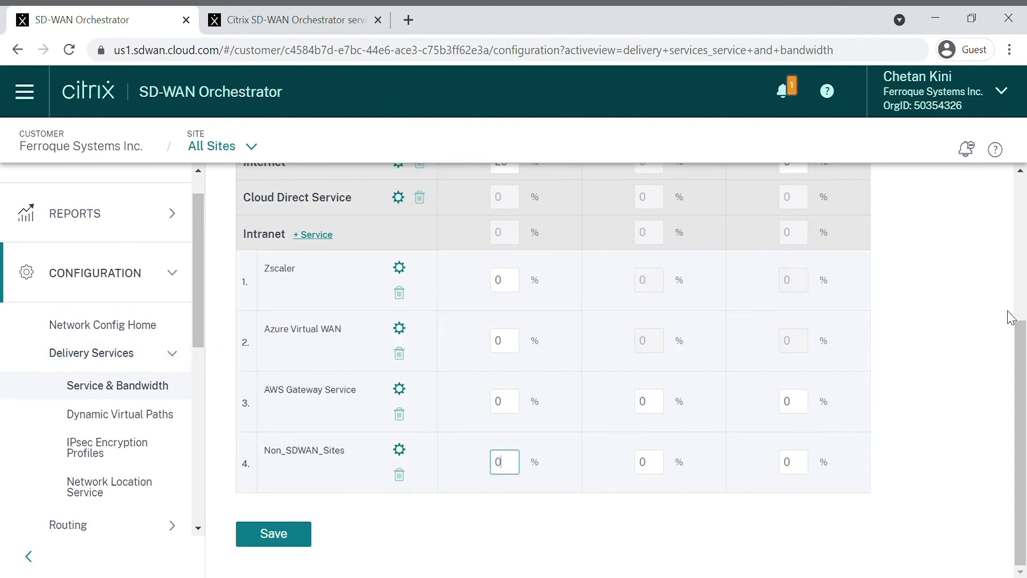
drag(1022, 344, 1021, 242)
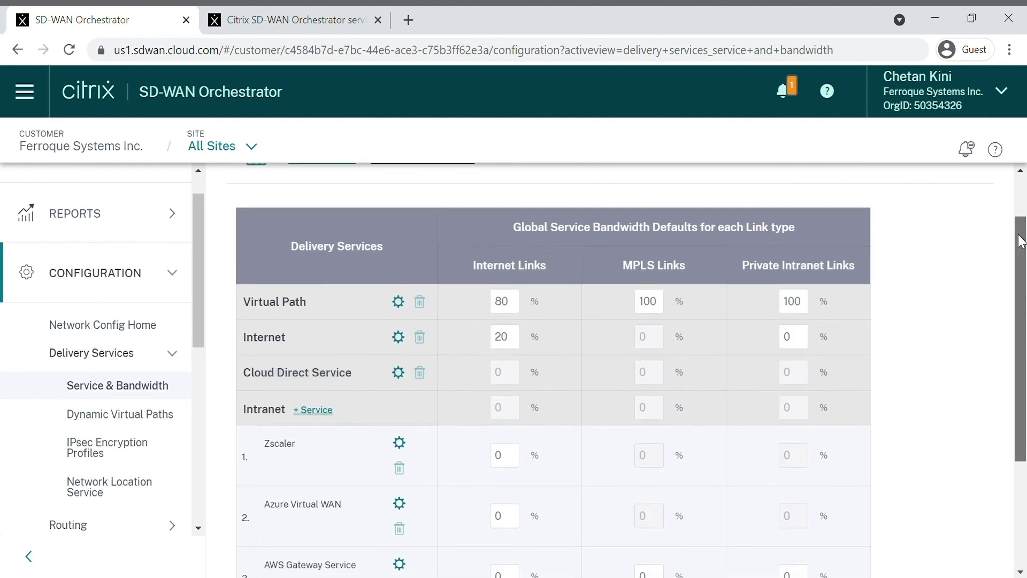
click(514, 310)
double_click(500, 311)
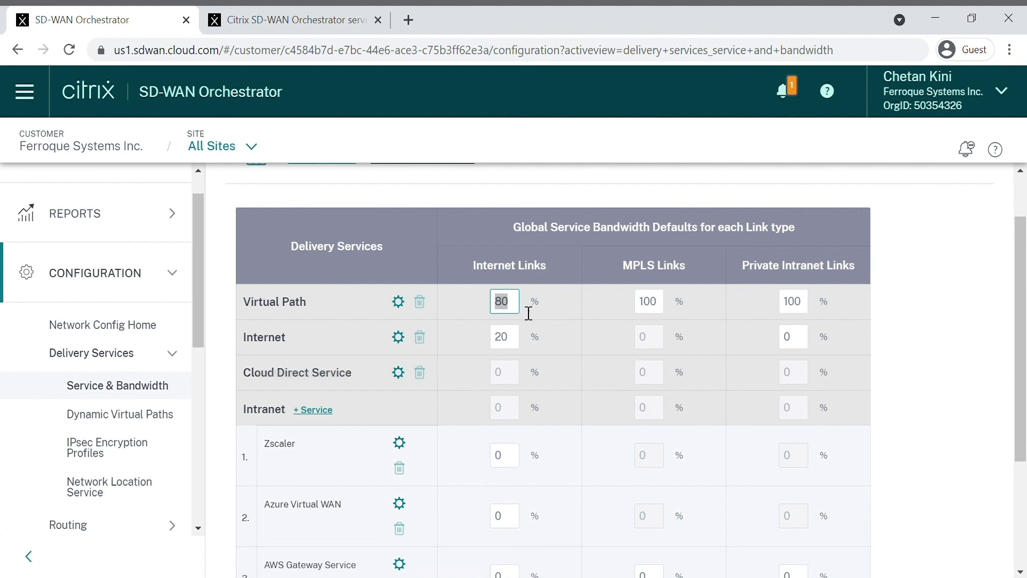
click(505, 345)
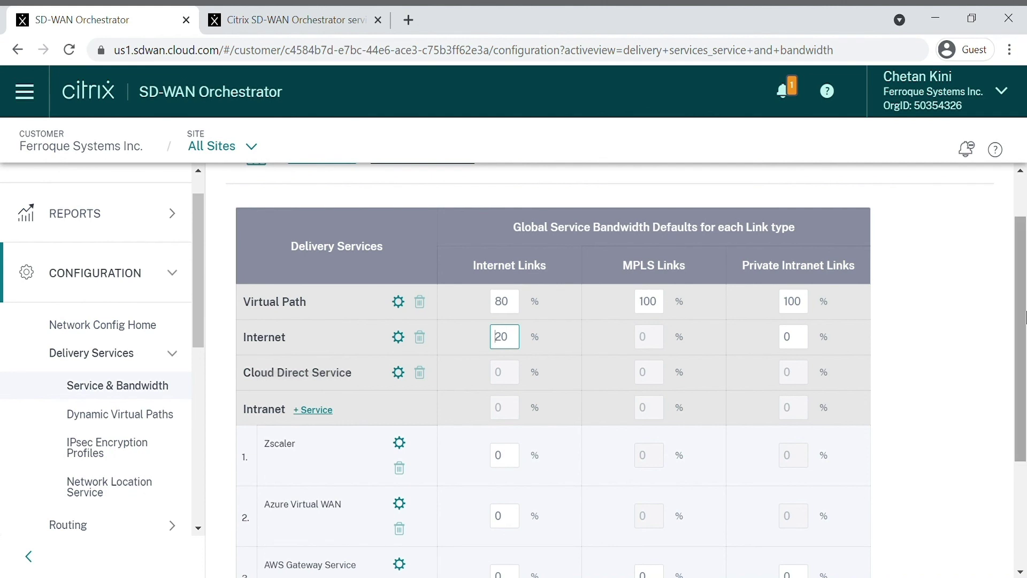
drag(1023, 343, 1025, 447)
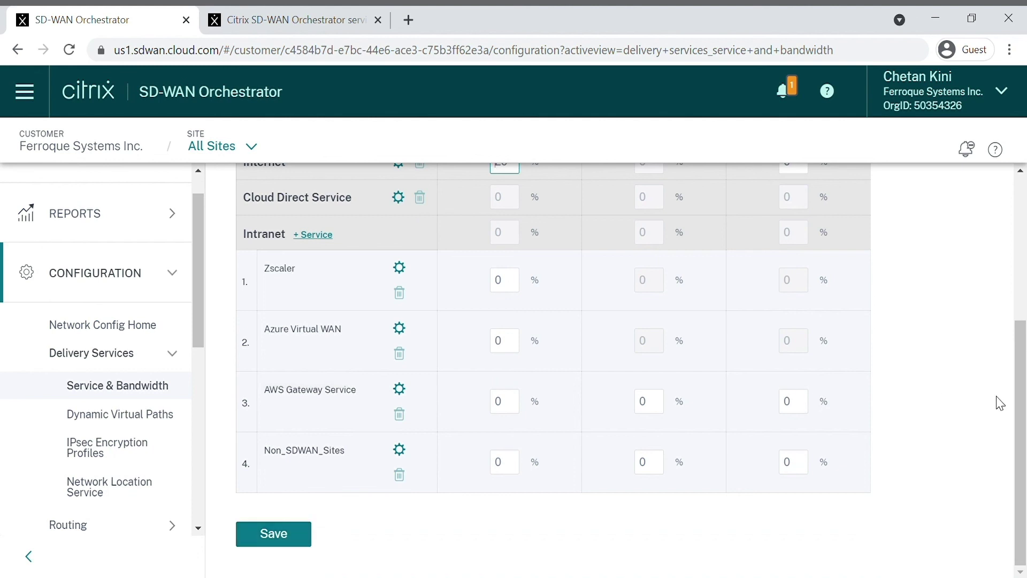
drag(1022, 395, 1023, 249)
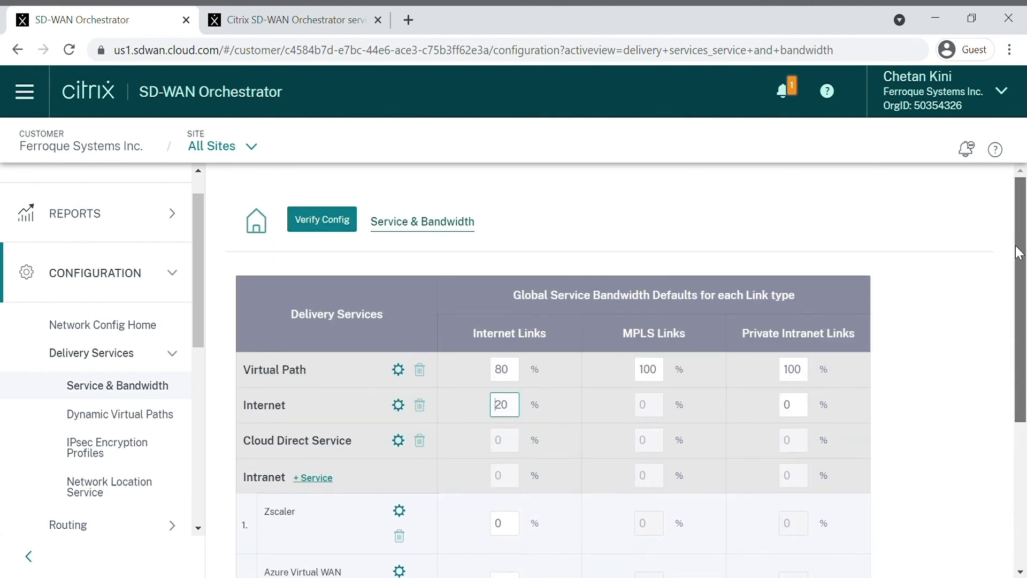
click(113, 329)
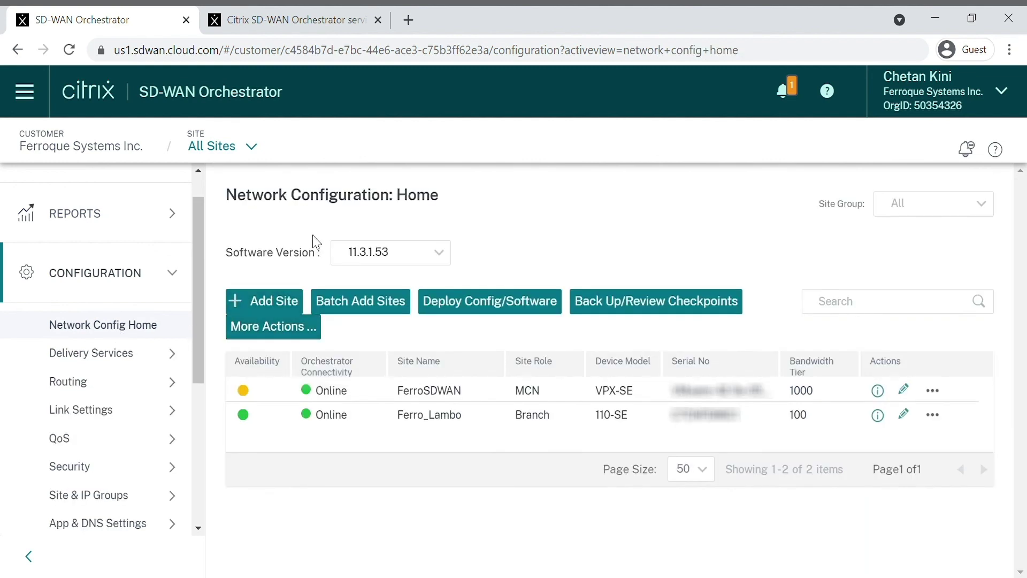